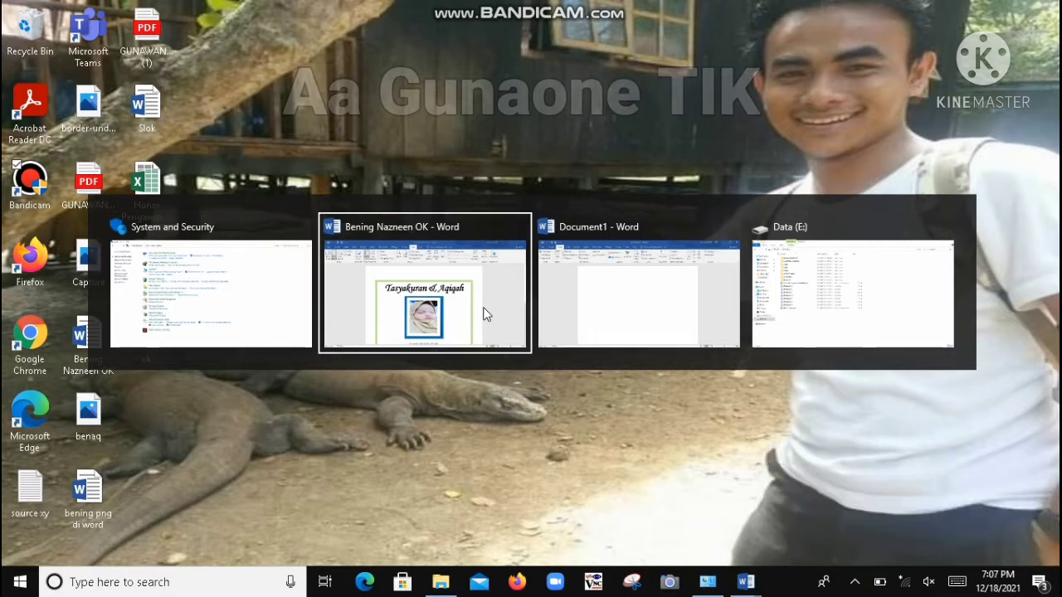
Cycle through the open windows in the task switcher and bring the Data (E:) window to the front
key("alt+Tab")
key("alt+Tab")
key("alt+Tab")
key("alt+Tab")
key("alt+Tab")
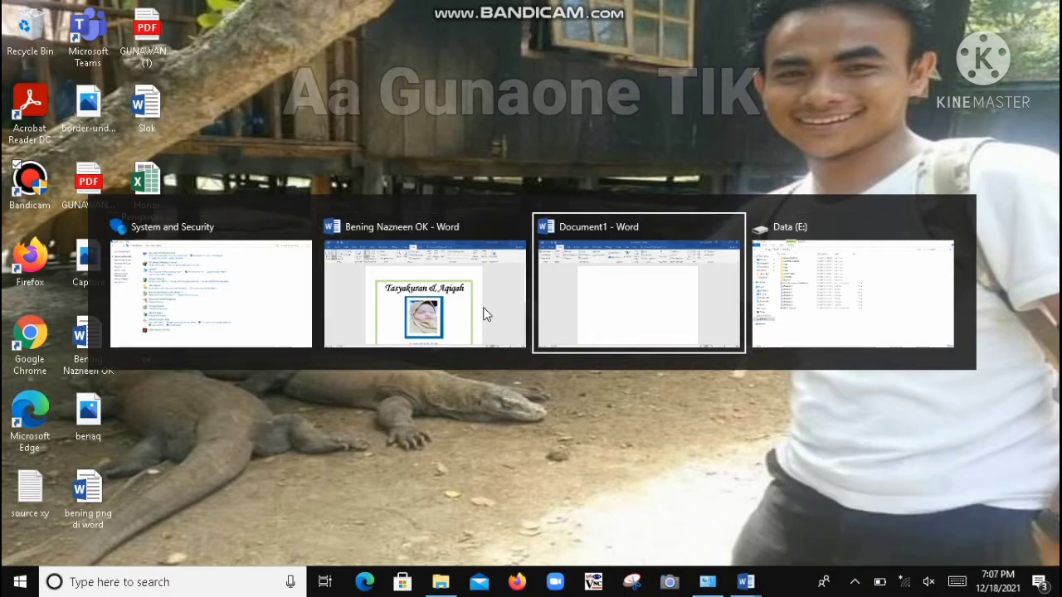
key("alt+Tab")
key("alt+Tab")
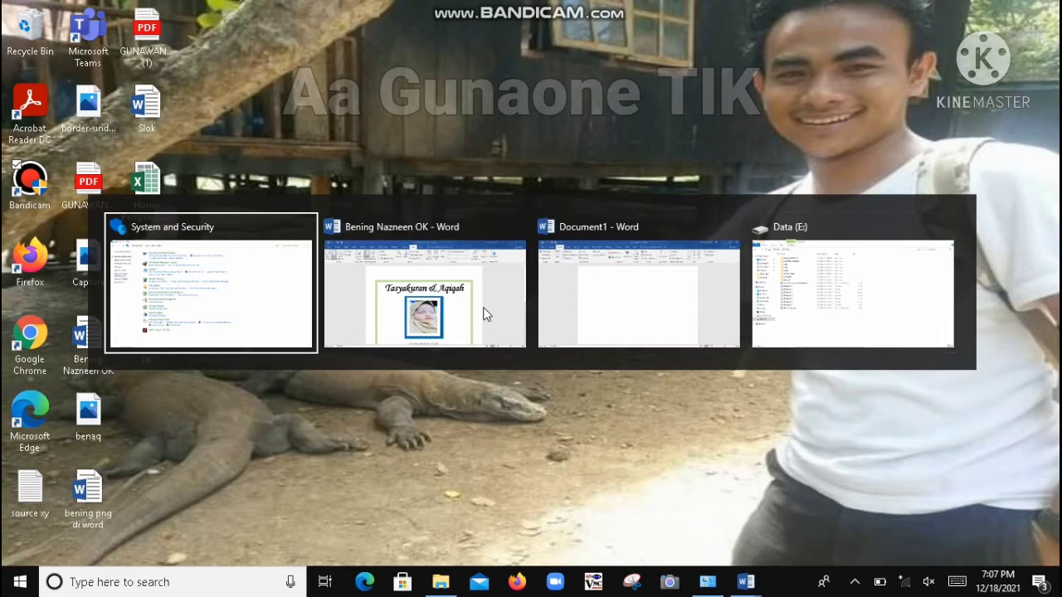
key("alt+Tab")
key("alt+Tab")
key("alt+Tab")
key("alt+Tab")
key("alt+Tab")
key("alt+Tab")
key("alt+Tab")
key("alt+Tab")
key("alt+Tab")
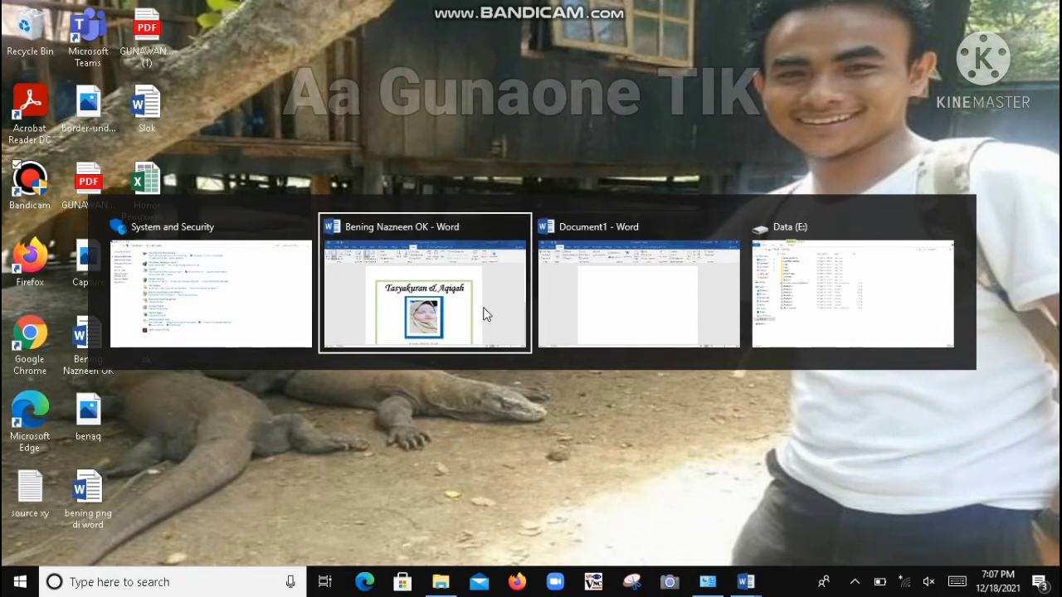
key("alt+Tab")
key("alt+Tab")
key("alt+Tab")
key("alt+Tab")
key("alt+Tab")
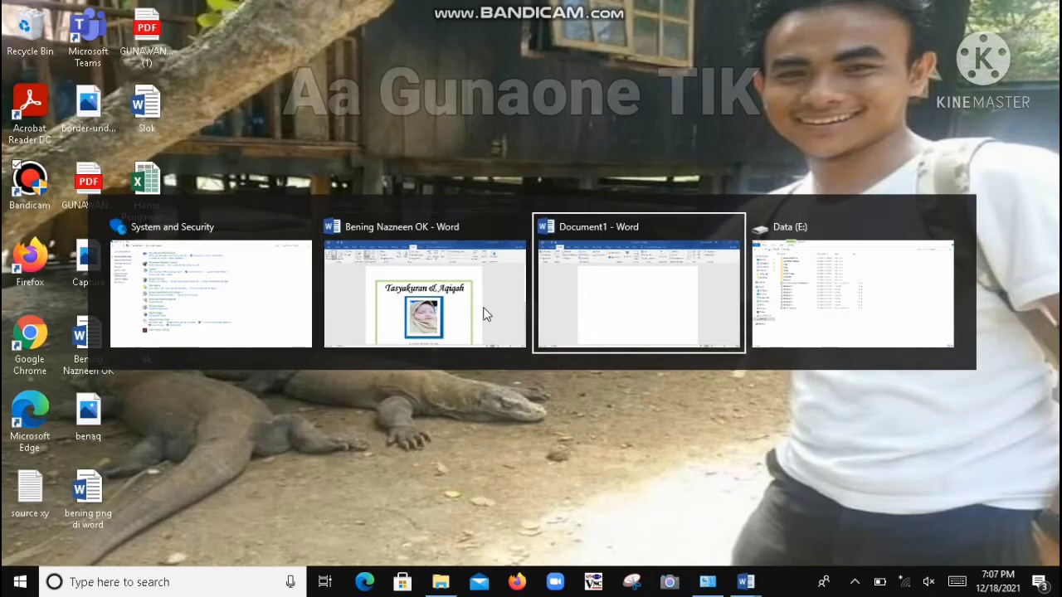
key("alt+Tab")
key("alt+Tab")
key("alt+Tab")
key("alt+Tab")
key("alt+Tab")
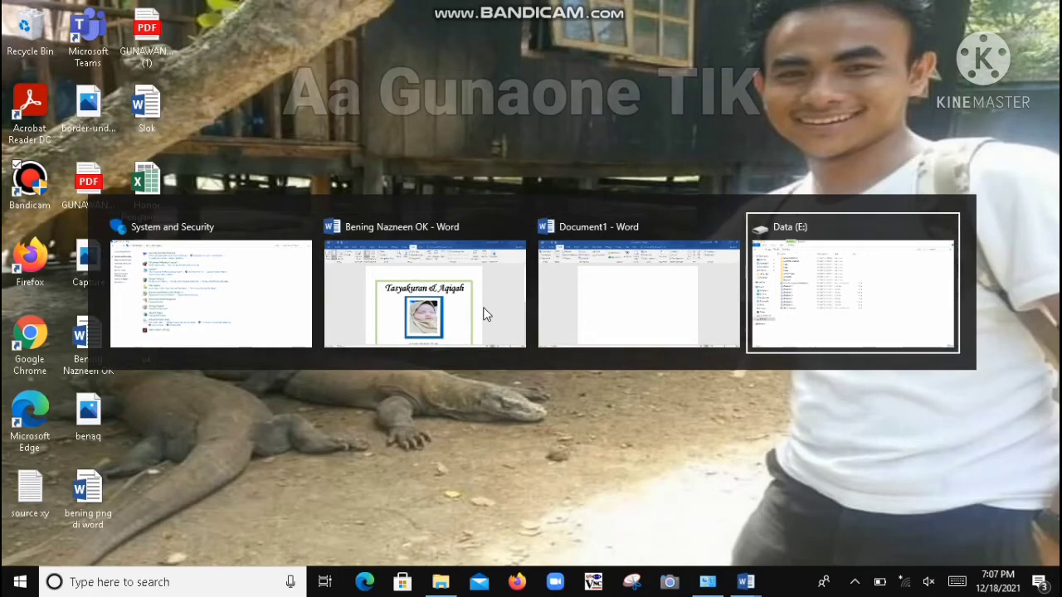
key("alt+Tab")
key("alt+Tab")
key("alt+Tab")
key("alt+Tab")
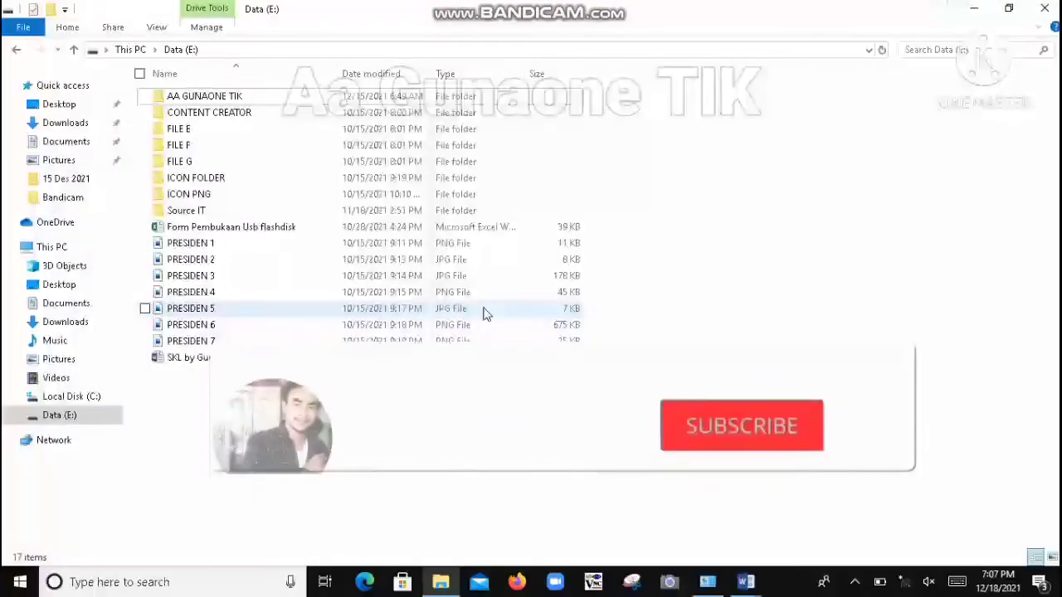
Close the Data (E:) window and the Word document with the Tasyakuran & Aqiqah invitation
left_click(1045, 11)
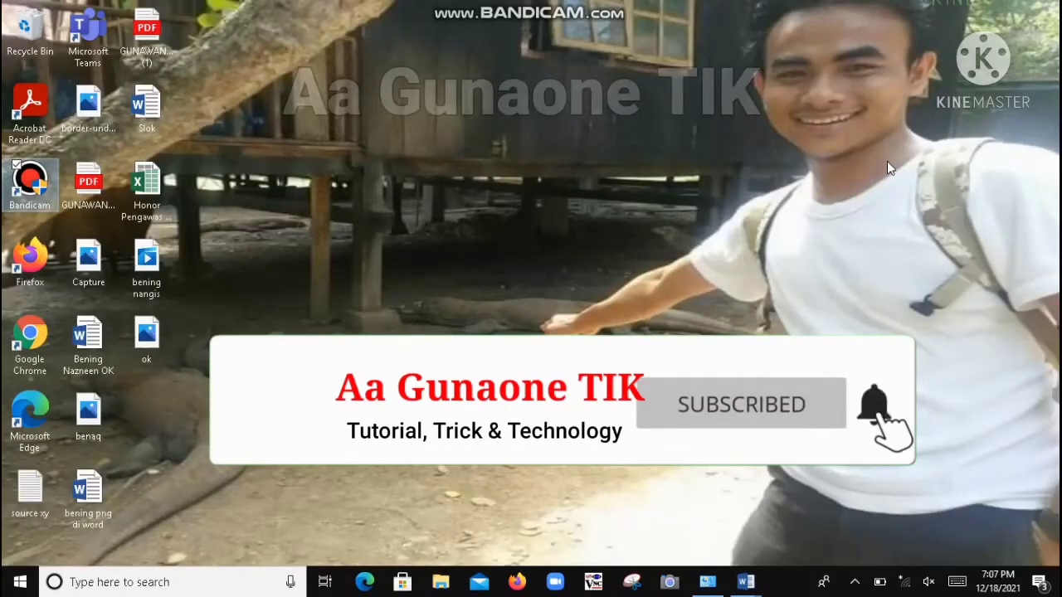
key("alt+Tab")
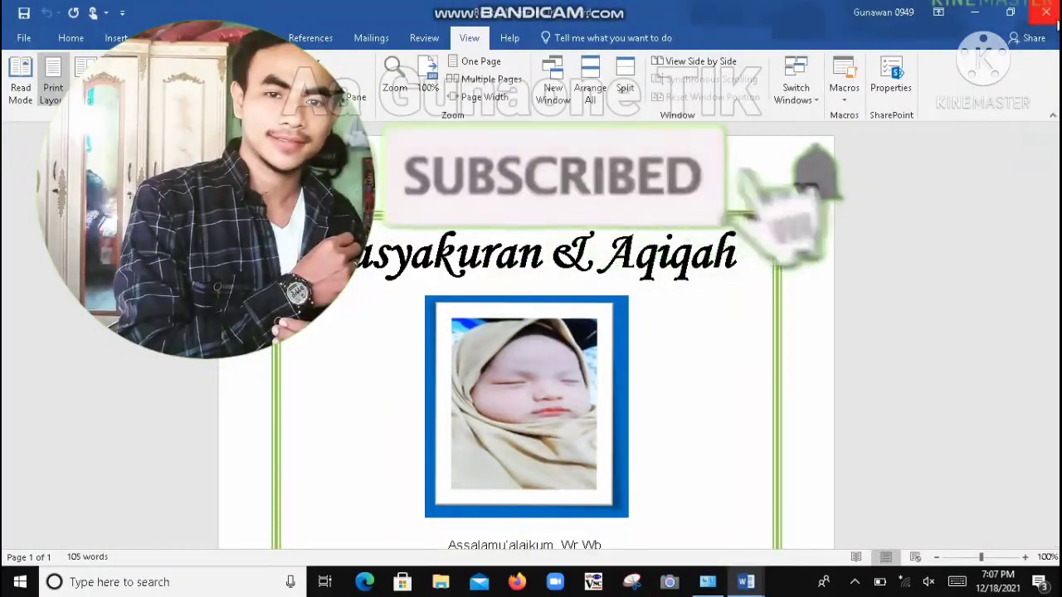
left_click(1046, 12)
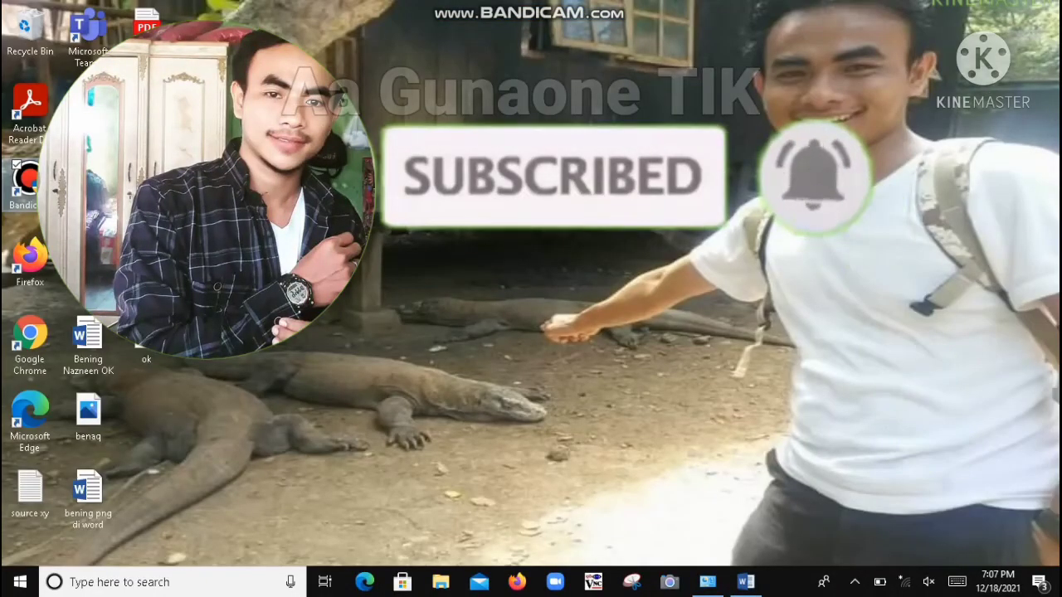
Minimize the video player showing the Bandicam recording and refresh the desktop
right_click(282, 145)
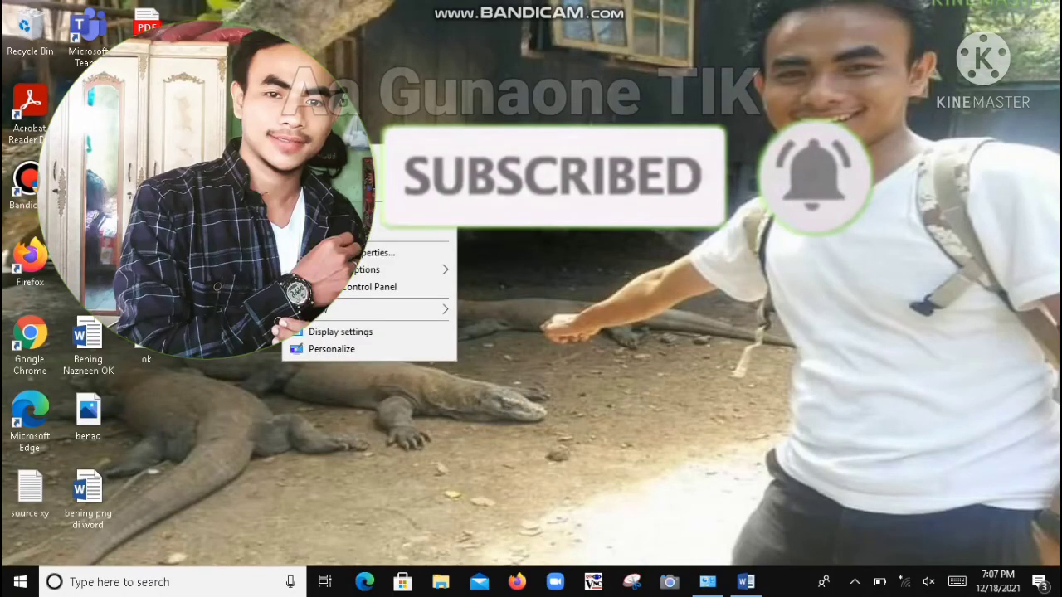
left_click(391, 190)
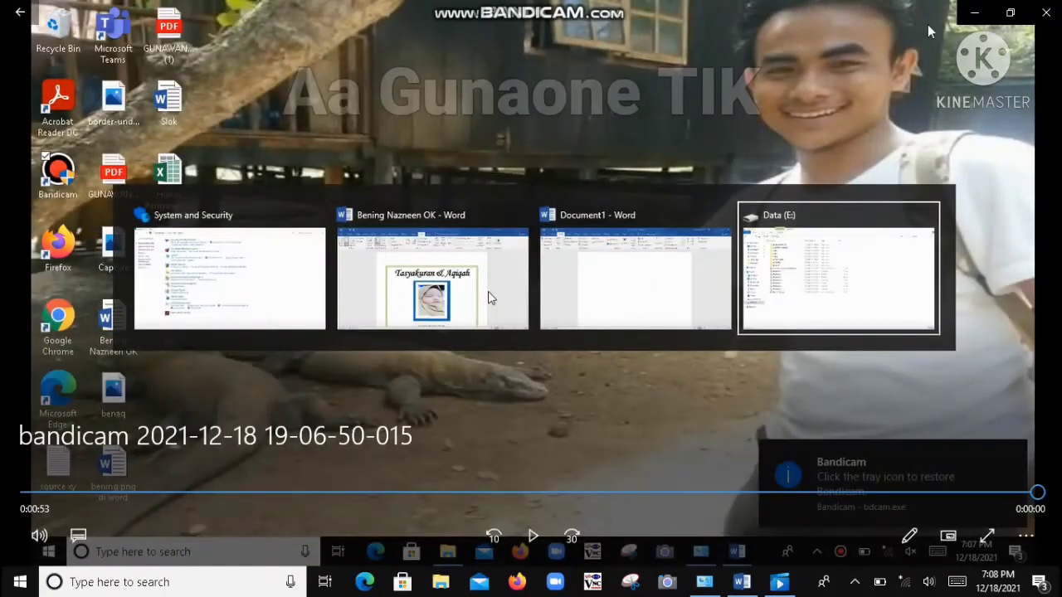
left_click(972, 15)
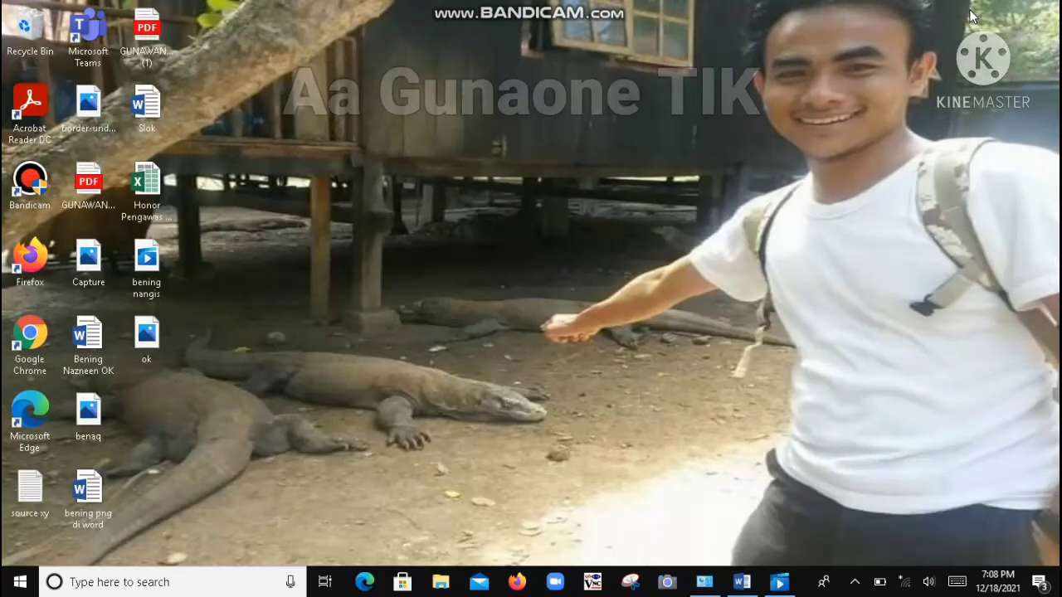
right_click(731, 127)
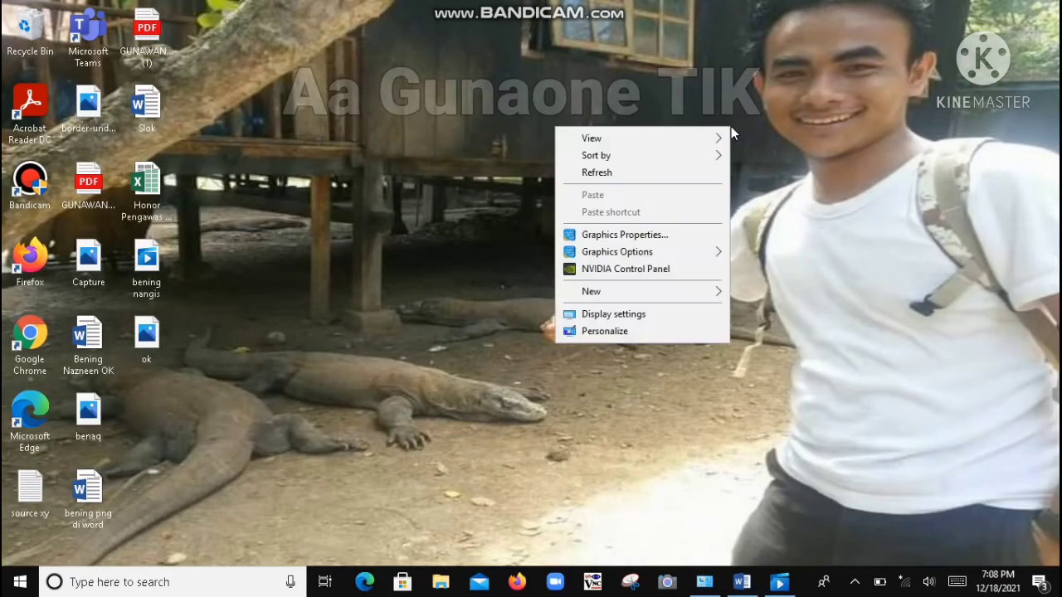
left_click(635, 174)
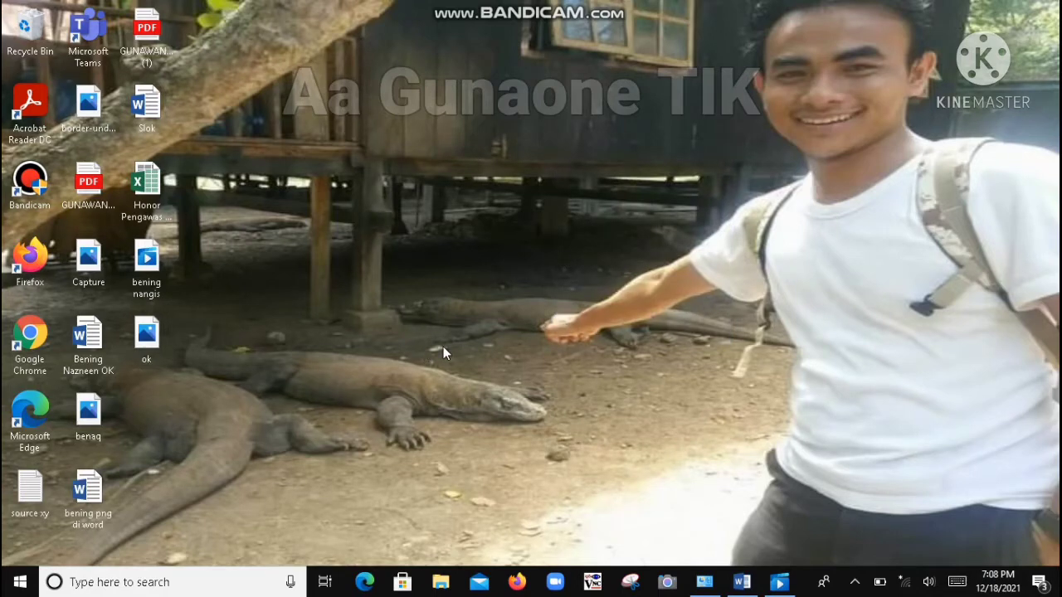
key("super")
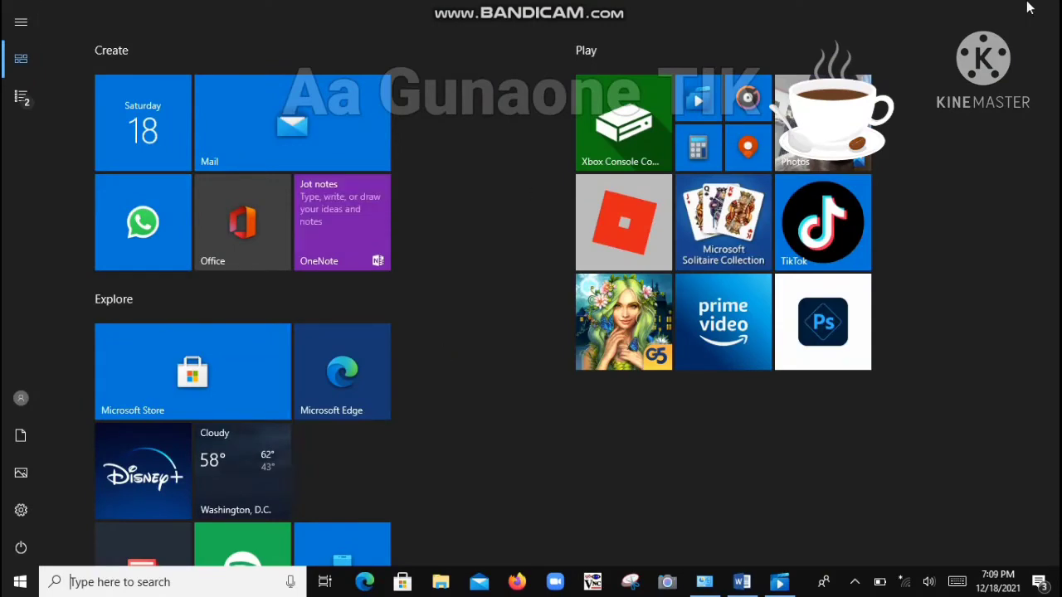
key("super")
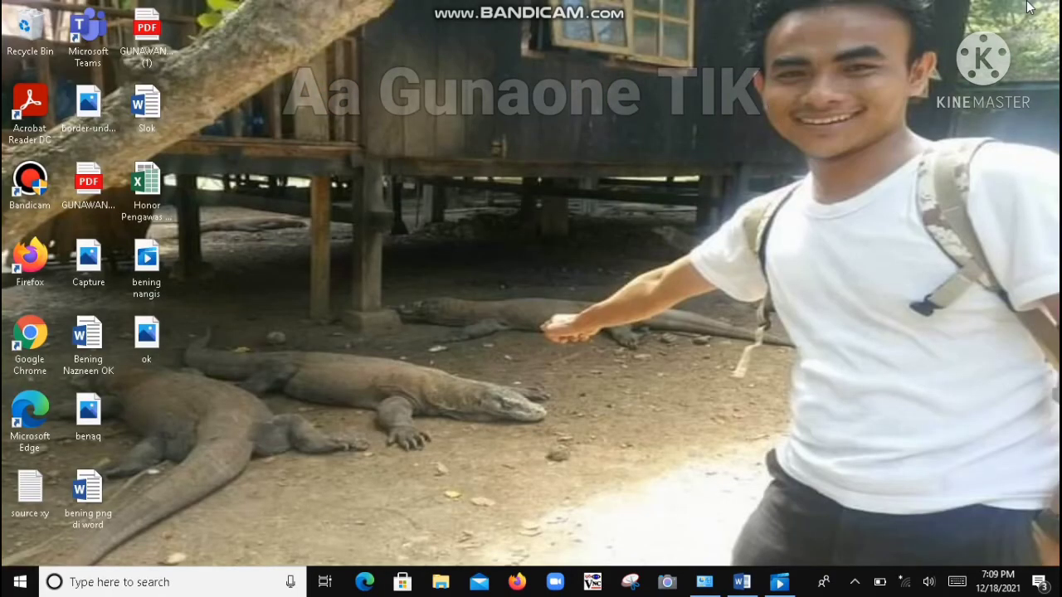
Bring up the Run dialog over the desktop, move it toward the middle of the screen, and dismiss it
key("super+r")
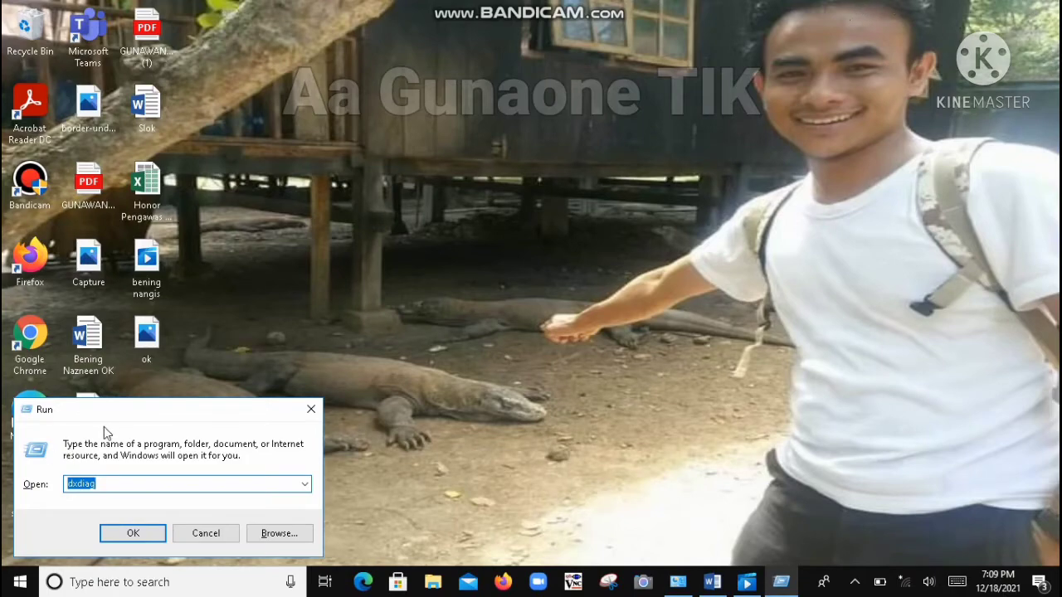
left_click_drag(157, 410, 462, 220)
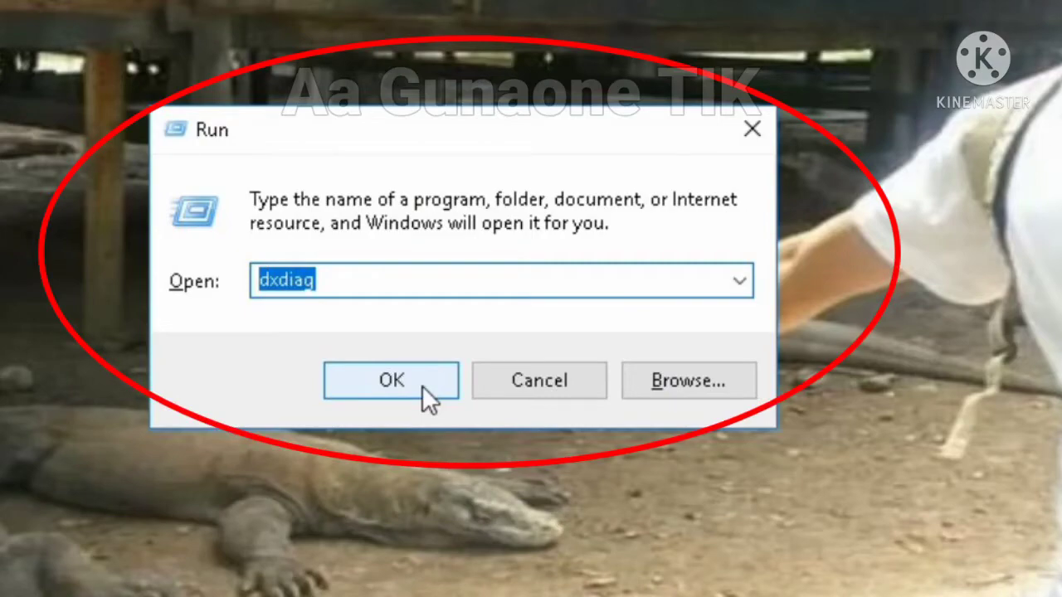
left_click(422, 385)
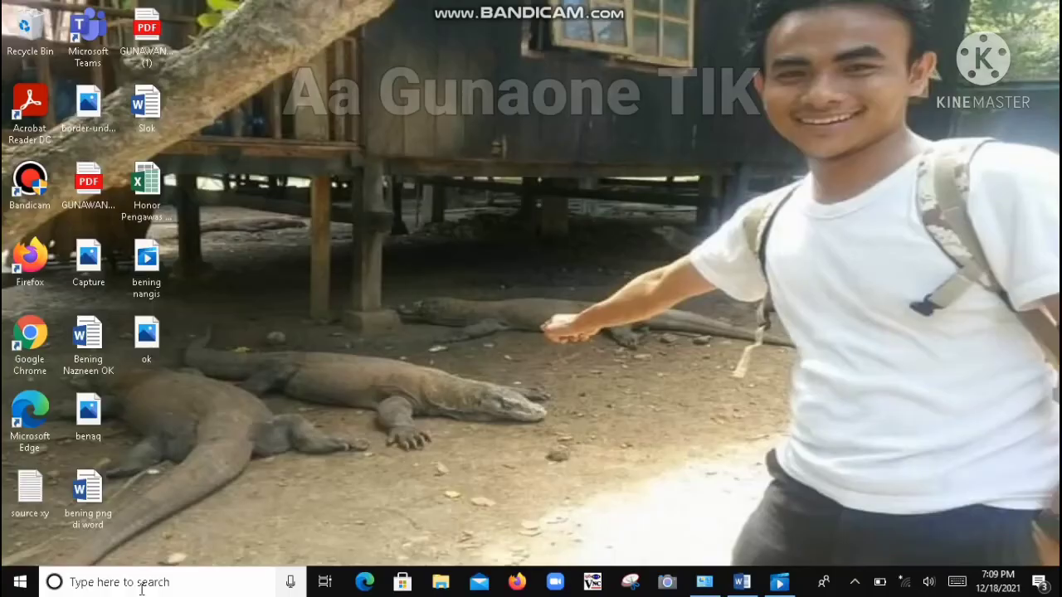
Search Windows for "run", open the Run desktop app, reposition its dialog over the desktop, and close it
left_click(141, 584)
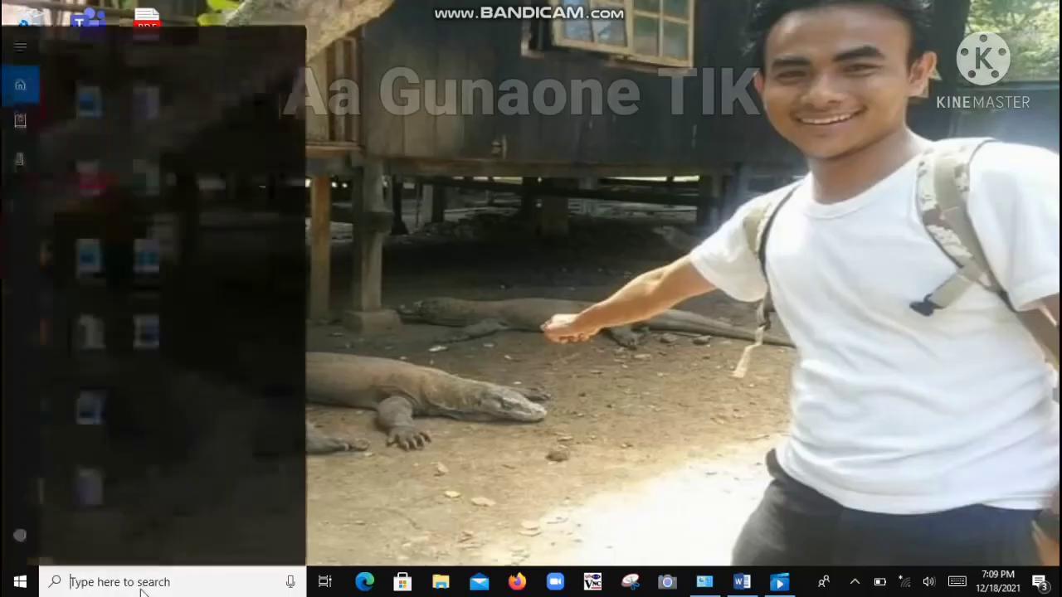
type("run")
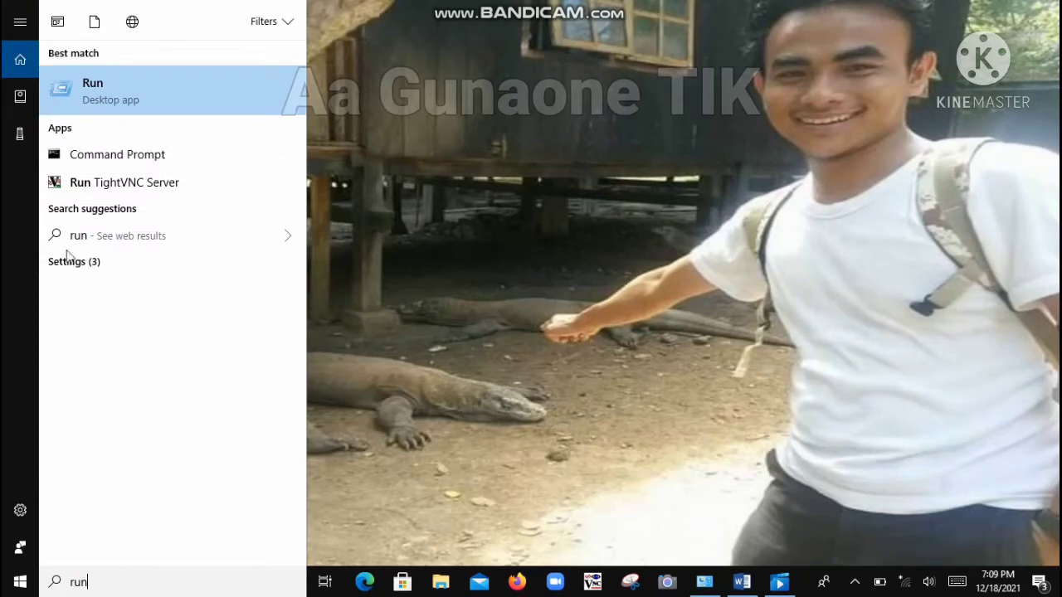
left_click(163, 81)
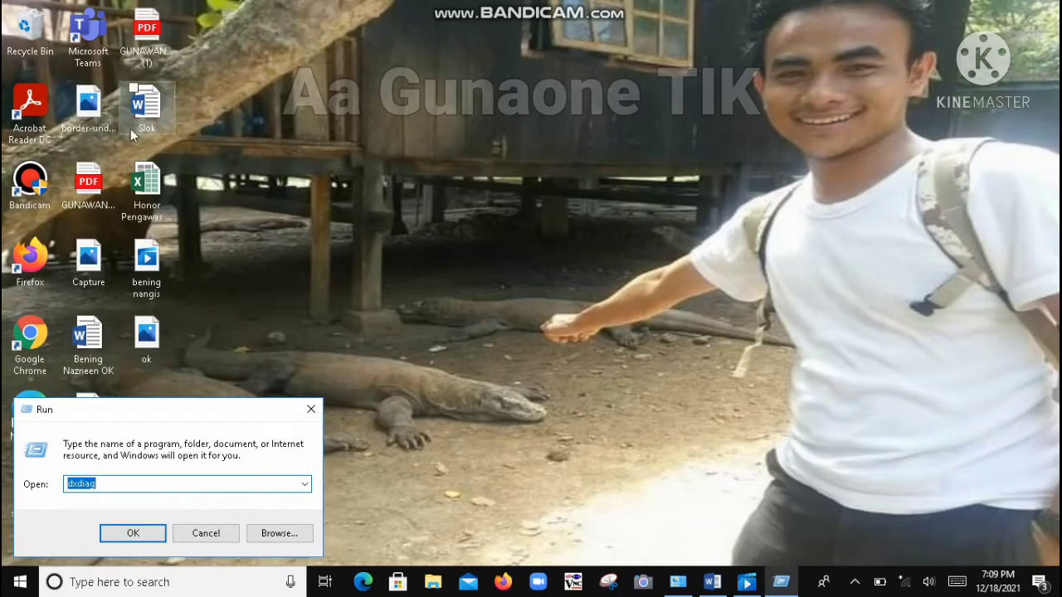
left_click_drag(218, 405, 351, 306)
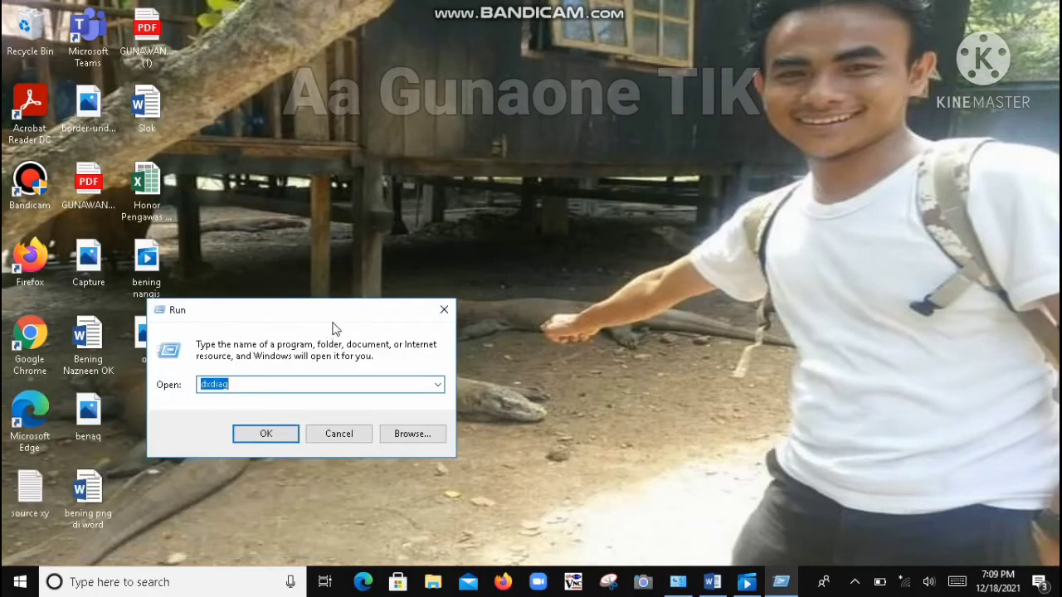
left_click_drag(336, 313, 435, 230)
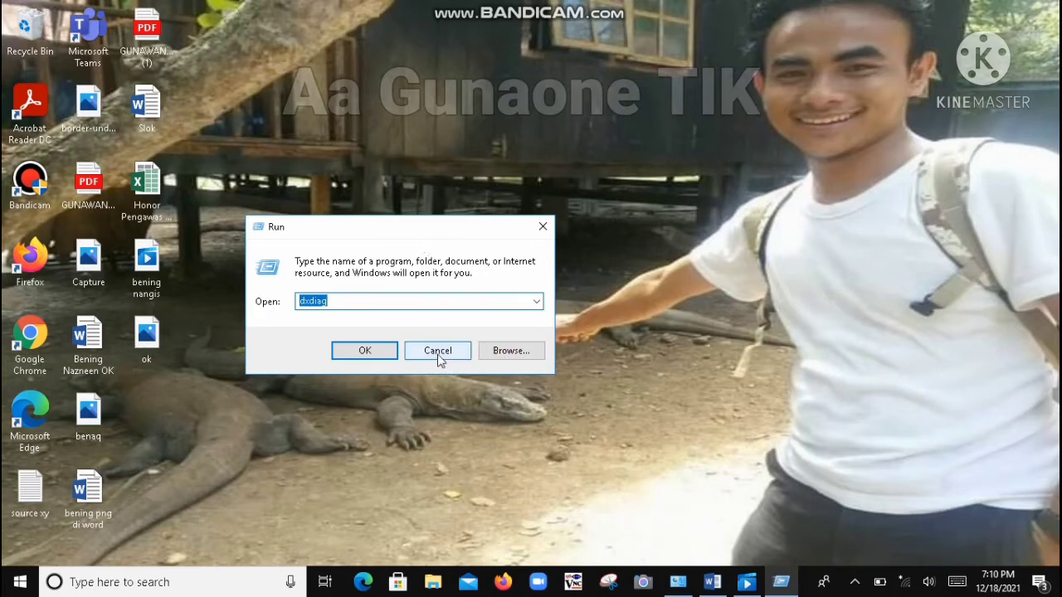
left_click(544, 227)
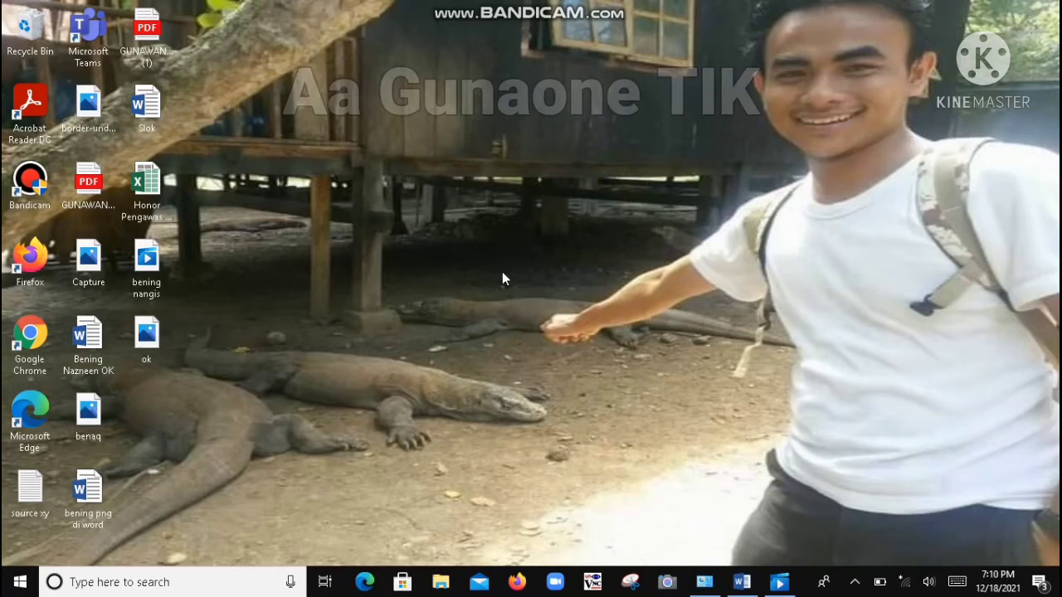
Reopen the Run dialog, place it near the middle of the desktop, and close it without running dxdiag
key("super+r")
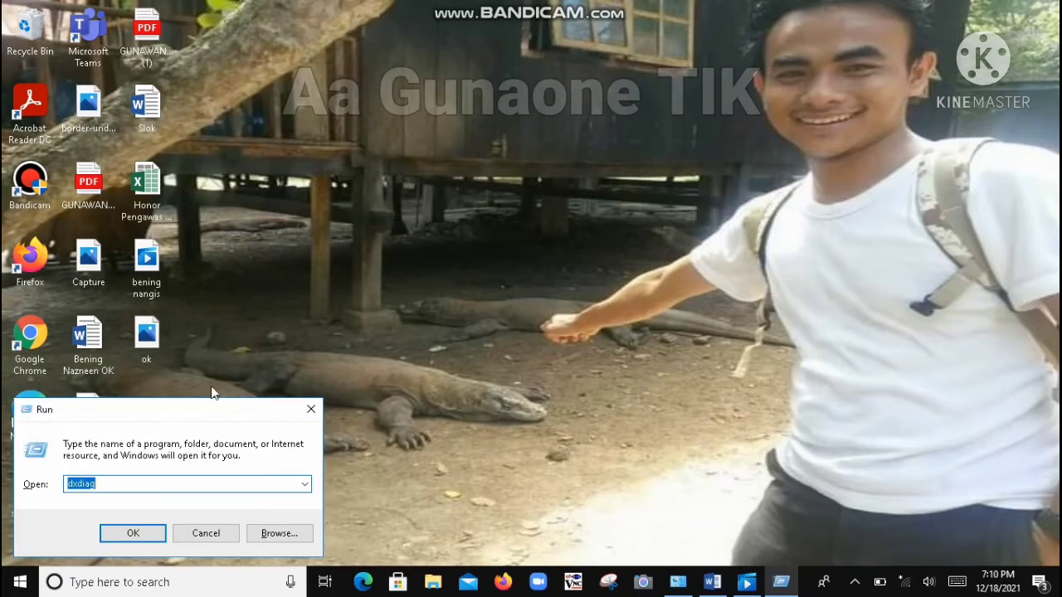
left_click_drag(205, 412, 461, 233)
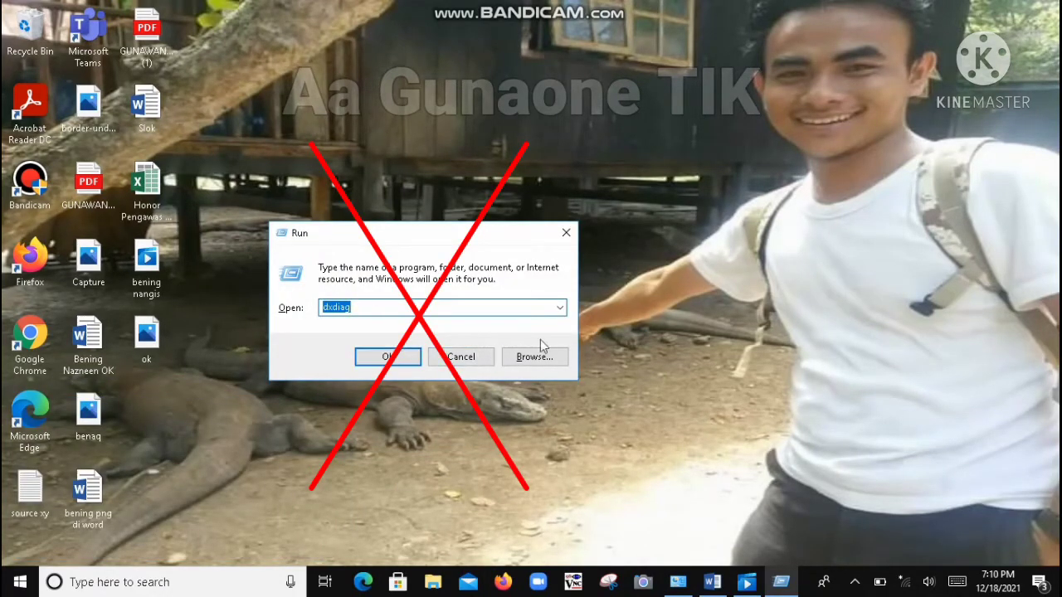
left_click(566, 232)
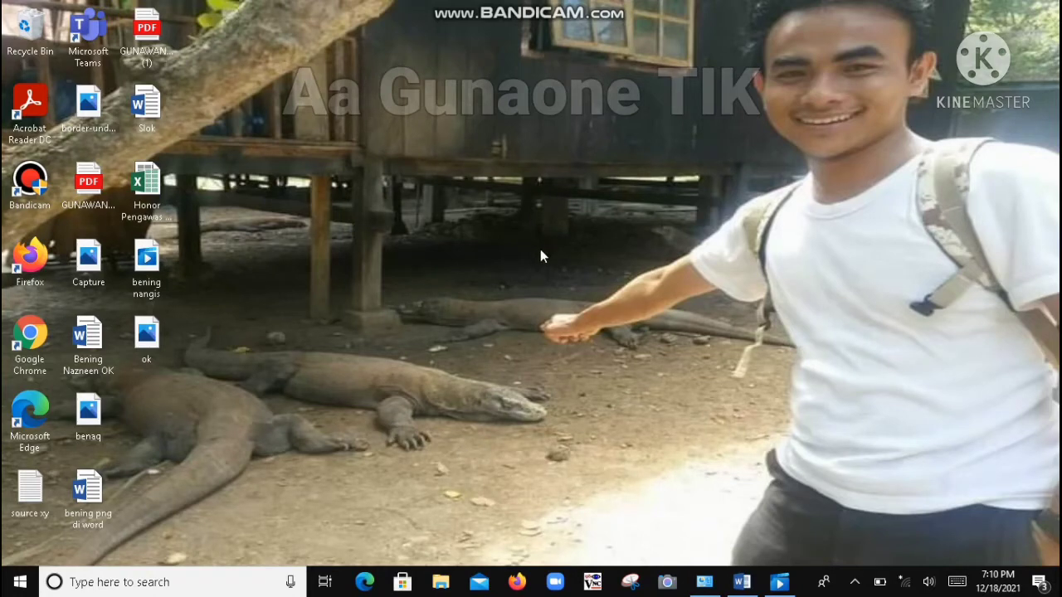
Open File Explorer and browse from This PC to the Windows folder on Local Disk (C:)
key("super+e")
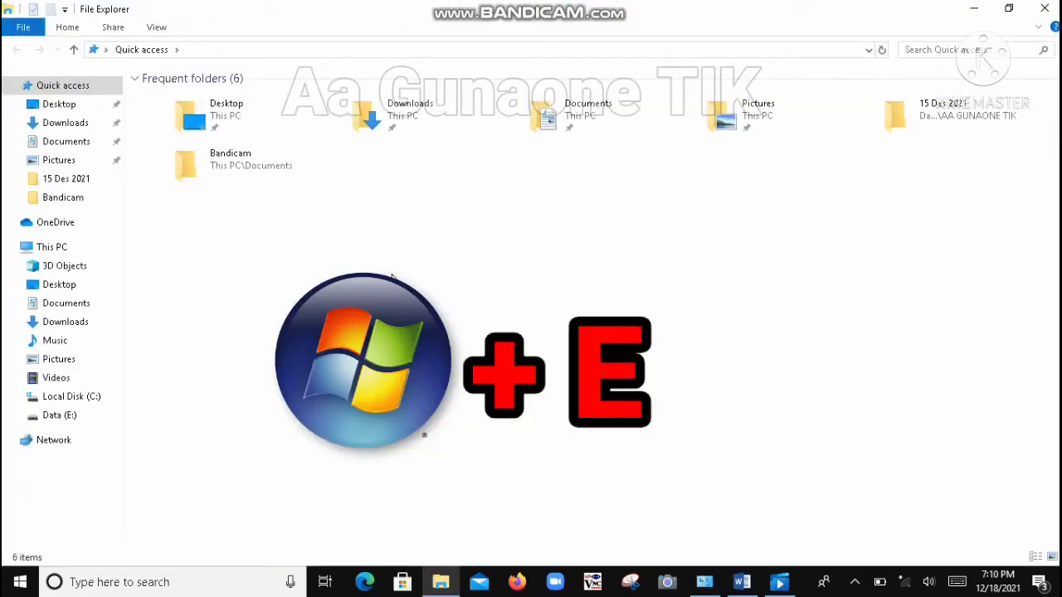
left_click(52, 249)
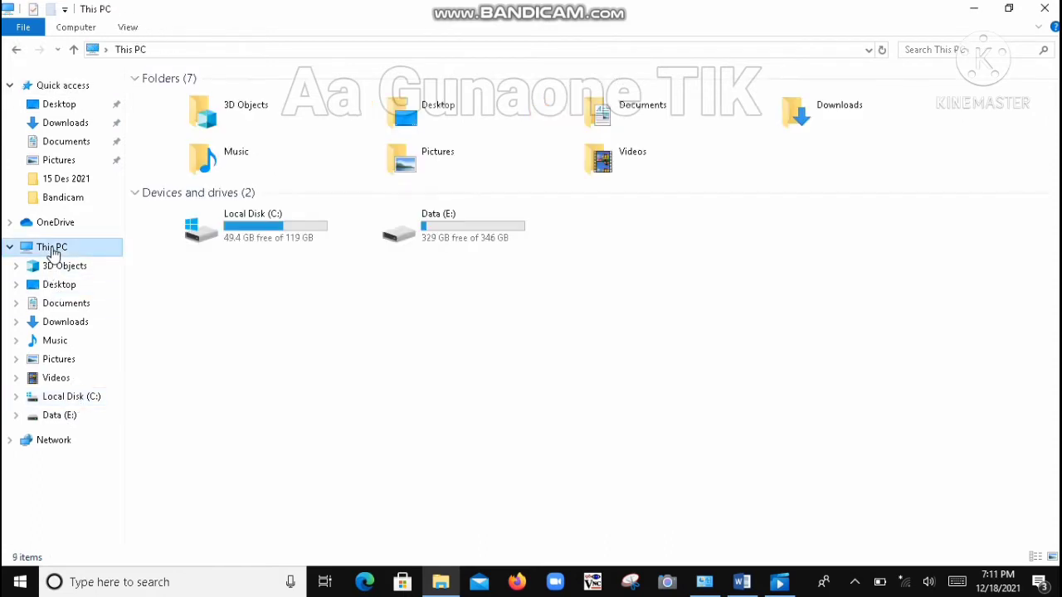
double_click(285, 222)
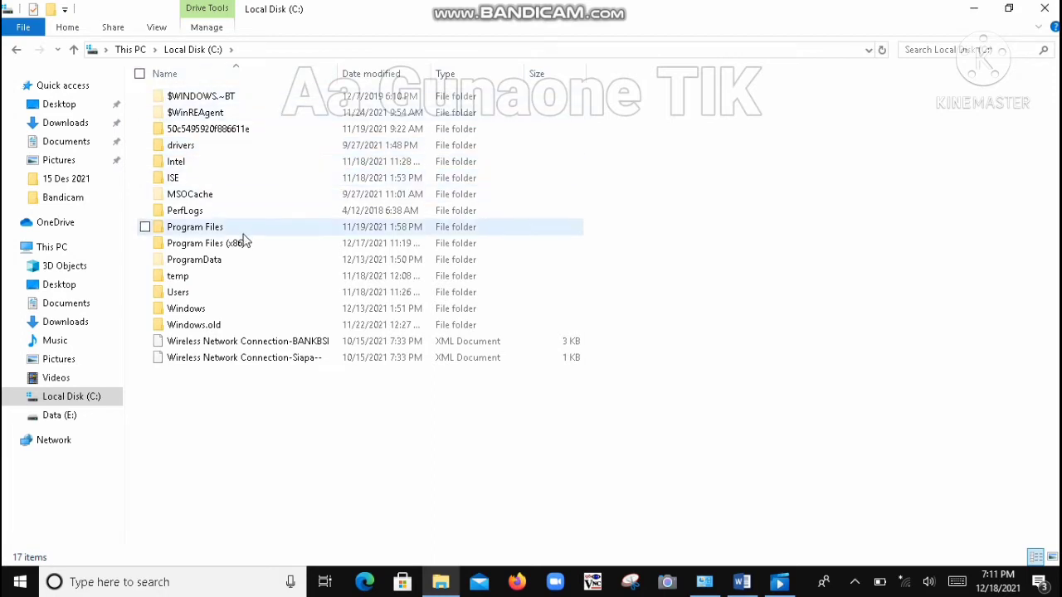
double_click(229, 308)
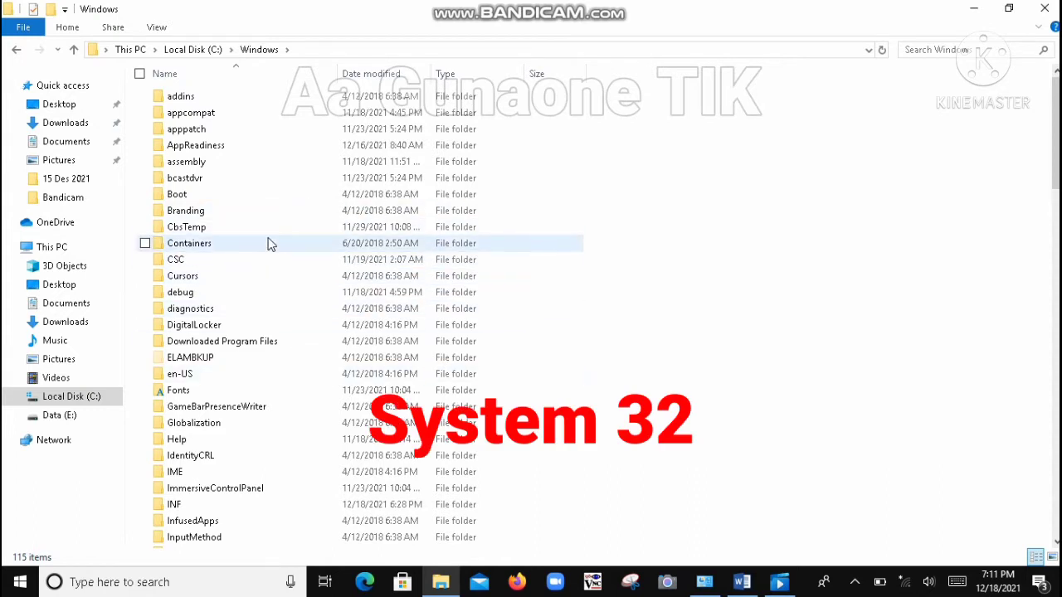
Find the System32 folder inside the Windows folder and open it
key("Down")
key("Down")
key("Down")
key("Down")
key("Down")
key("Down")
key("Down")
key("Down")
key("Down")
key("Down")
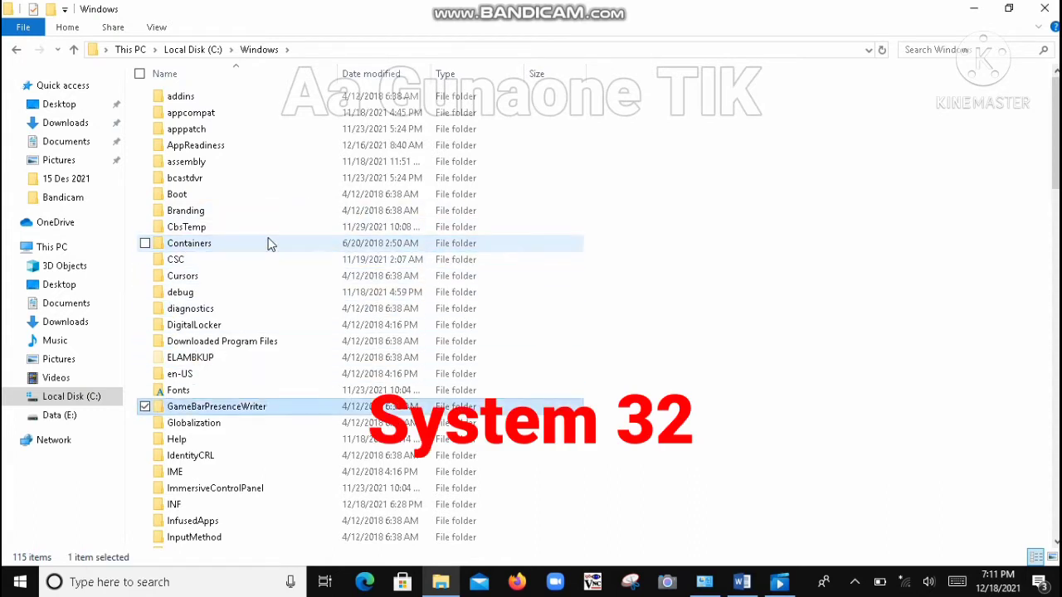
key("Down")
key("Down")
key("Down")
key("Down")
key("Down")
key("Down")
key("Down")
key("Down")
key("Down")
key("Down")
key("Down")
key("Down")
key("Down")
key("Down")
key("Down")
key("Down")
key("Down")
key("Down")
key("Down")
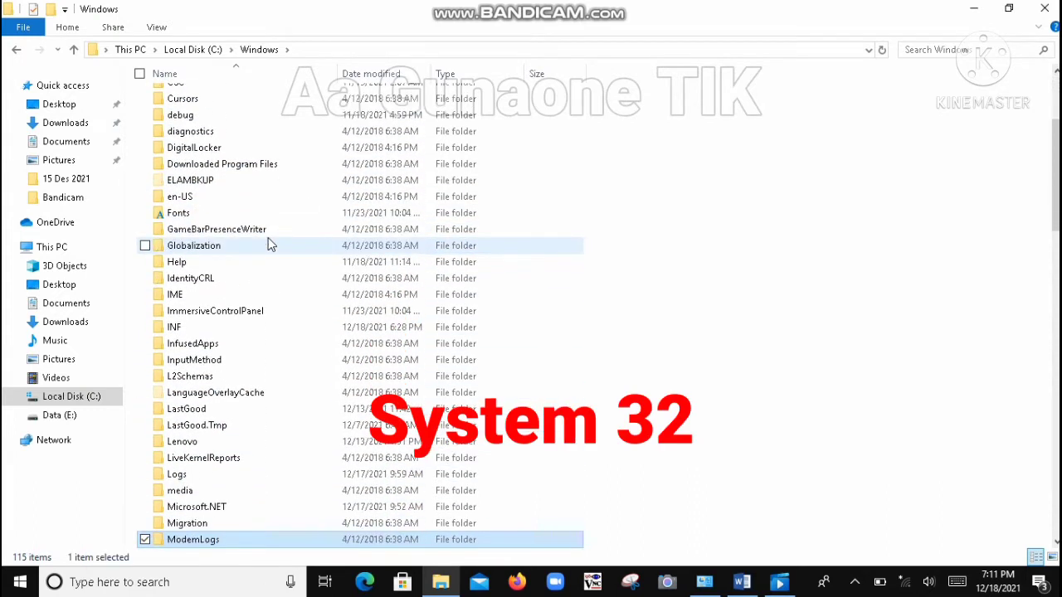
scroll(1055, 203, "down", 5)
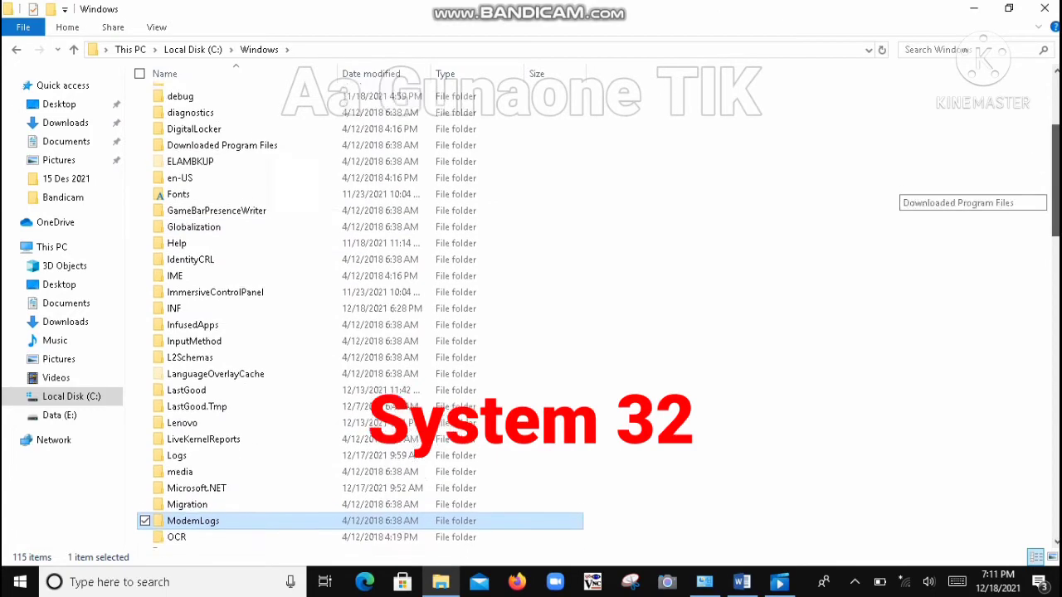
scroll(1055, 240, "down", 2)
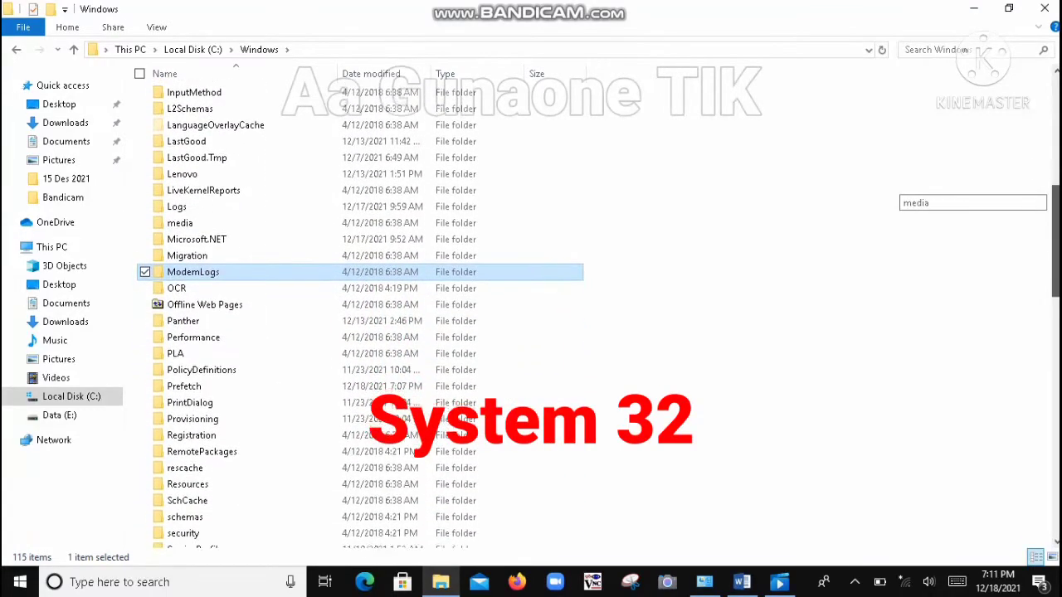
left_click_drag(1055, 274, 1055, 330)
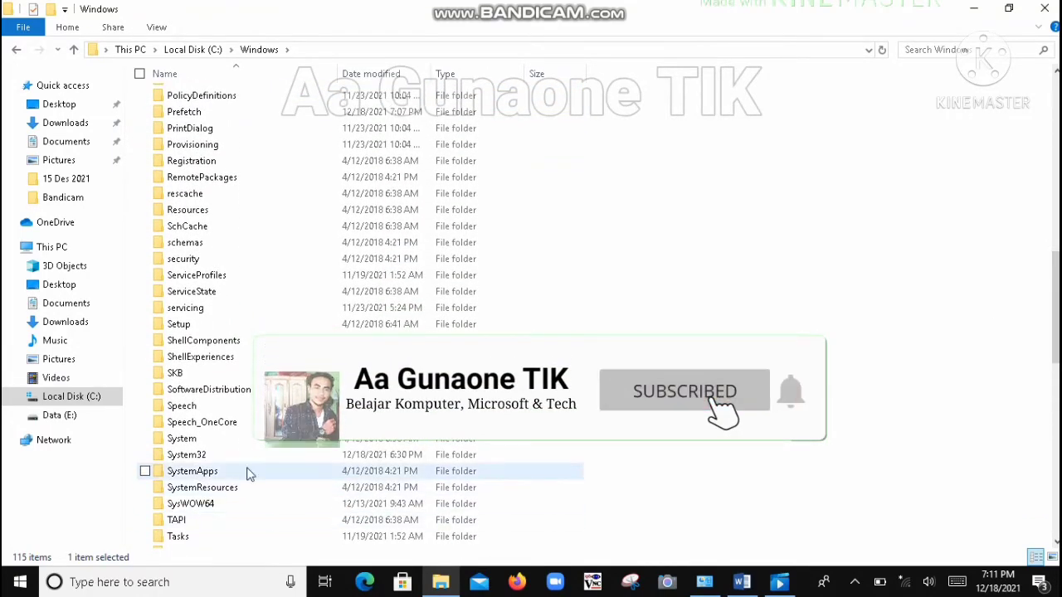
double_click(203, 463)
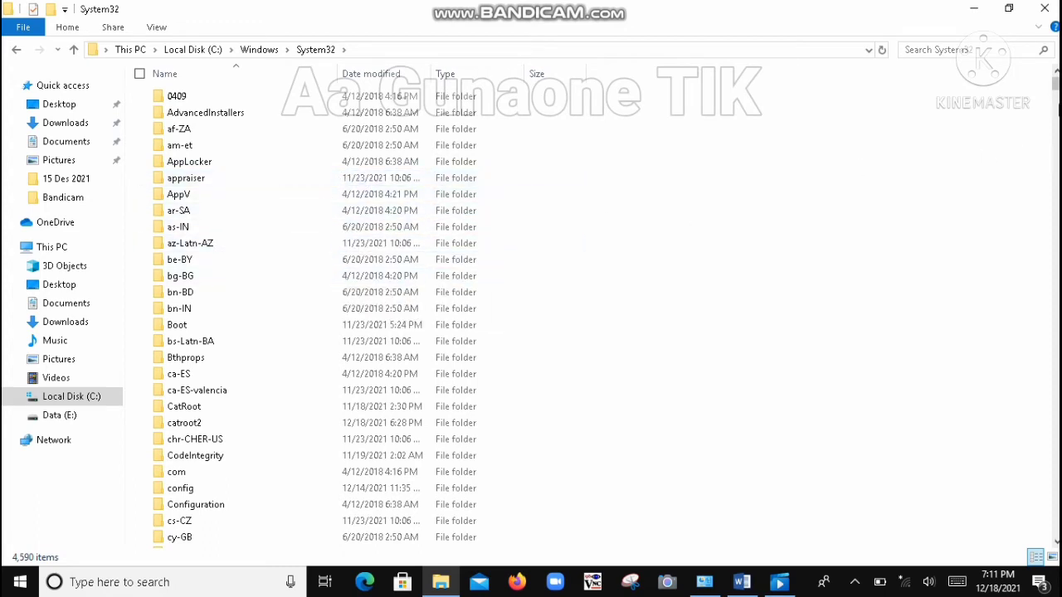
Find the gpedit Microsoft Common Console file in System32, open it, and maximize the Local Group Policy Editor
left_click_drag(1055, 83, 1055, 120)
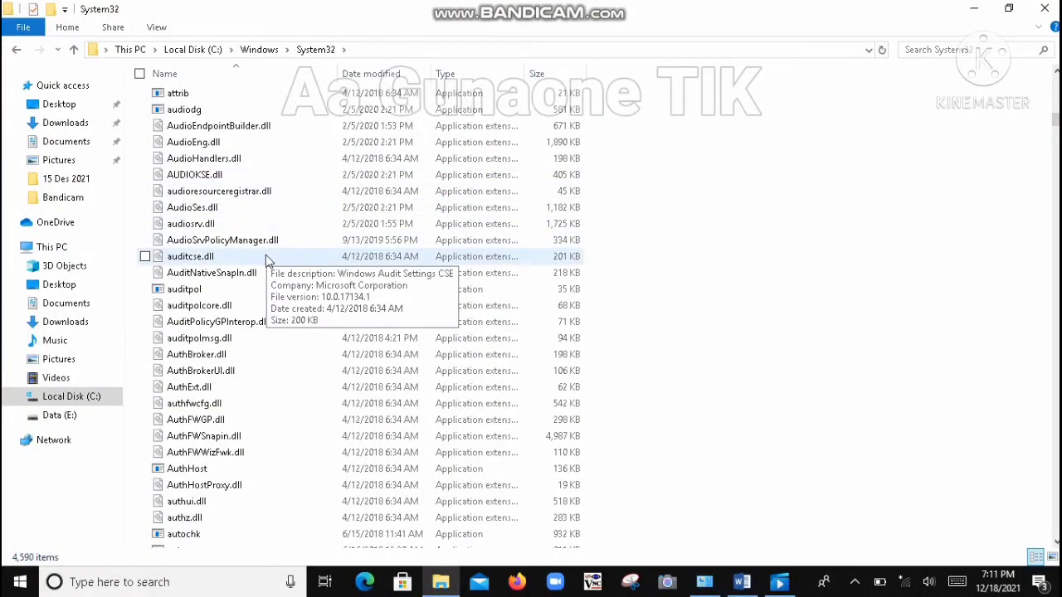
left_click(267, 260)
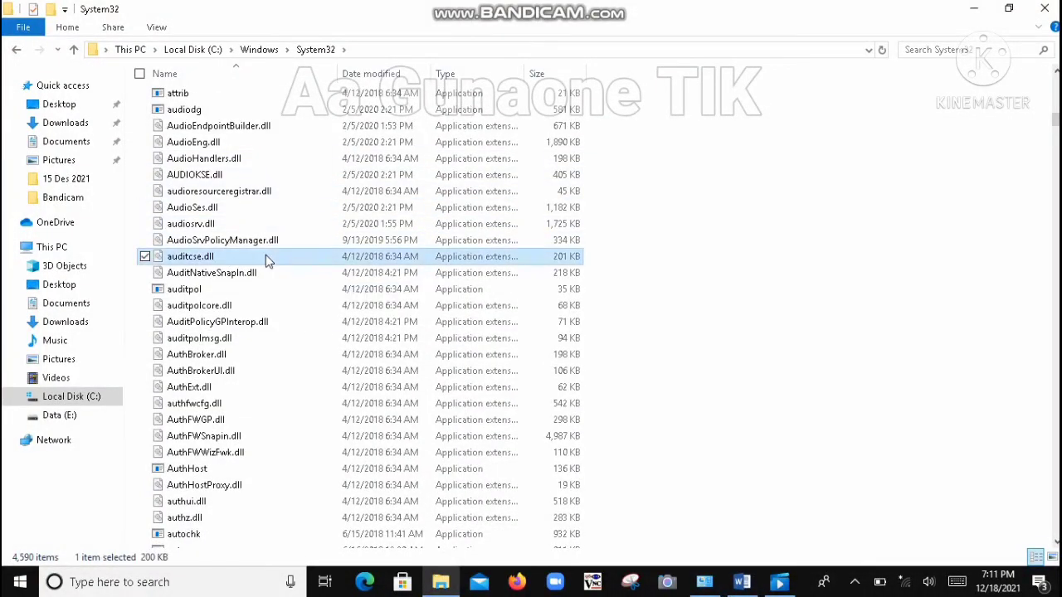
type("ge")
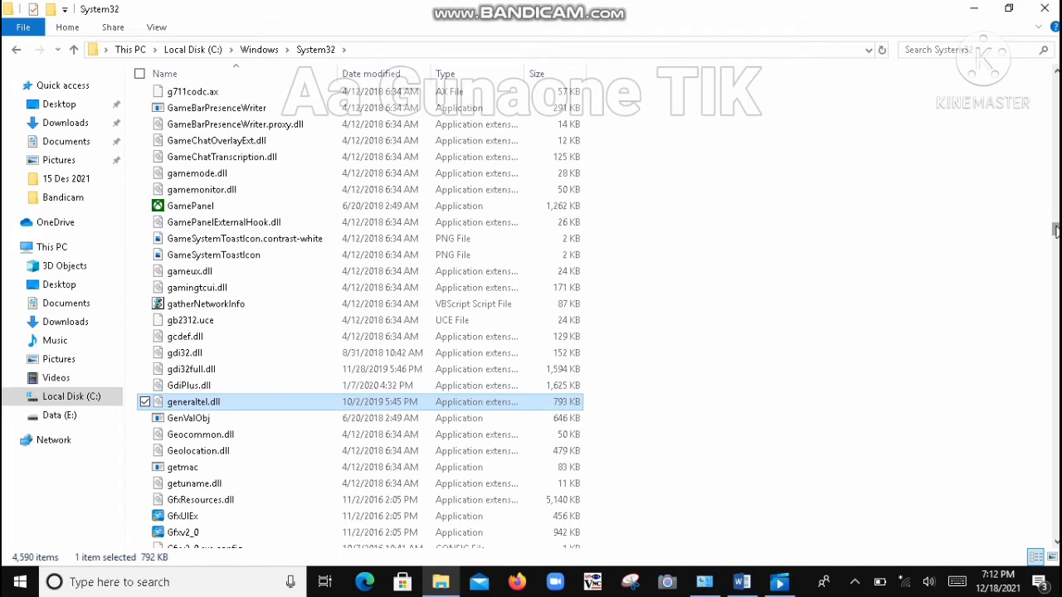
left_click_drag(1057, 231, 1055, 162)
left_click(211, 217)
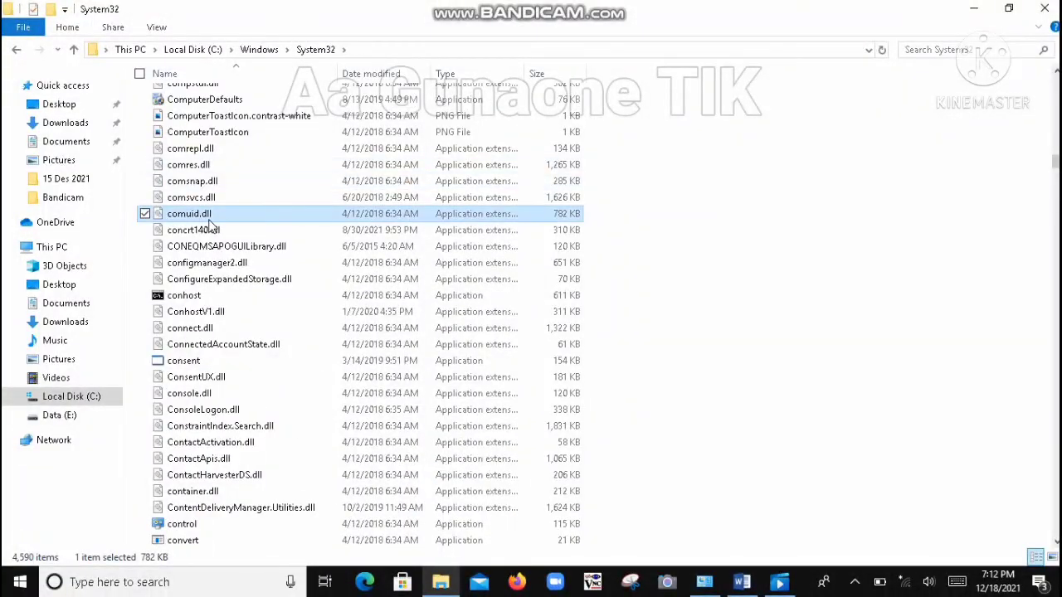
type("gpe")
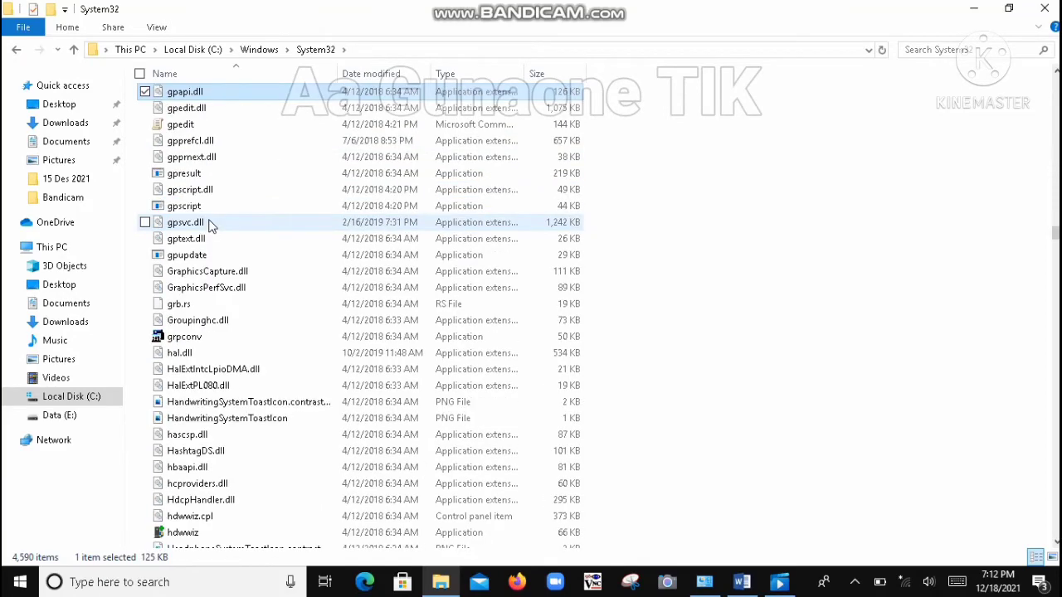
left_click(201, 126)
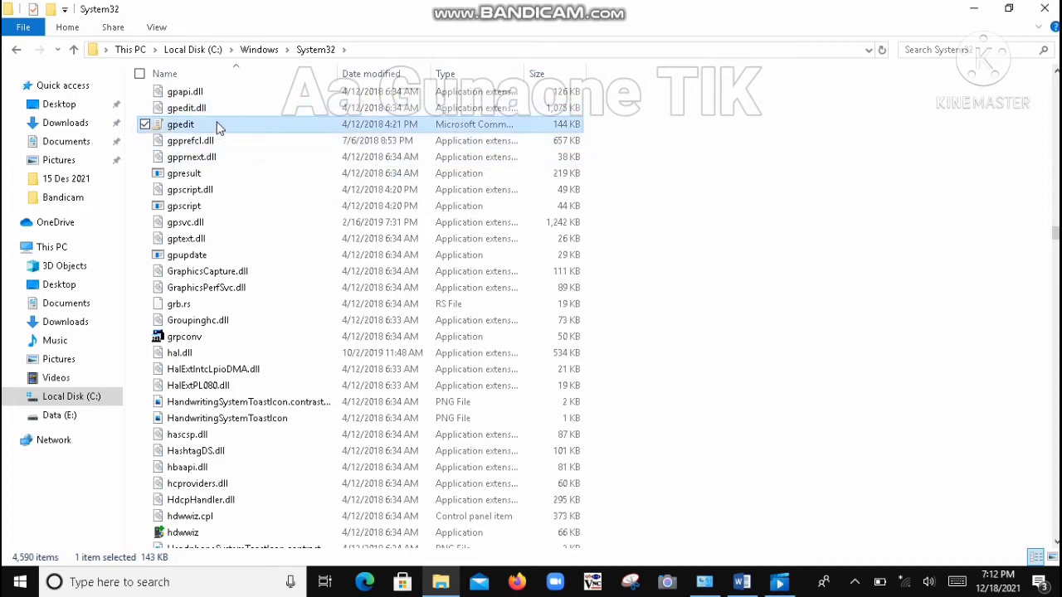
double_click(217, 130)
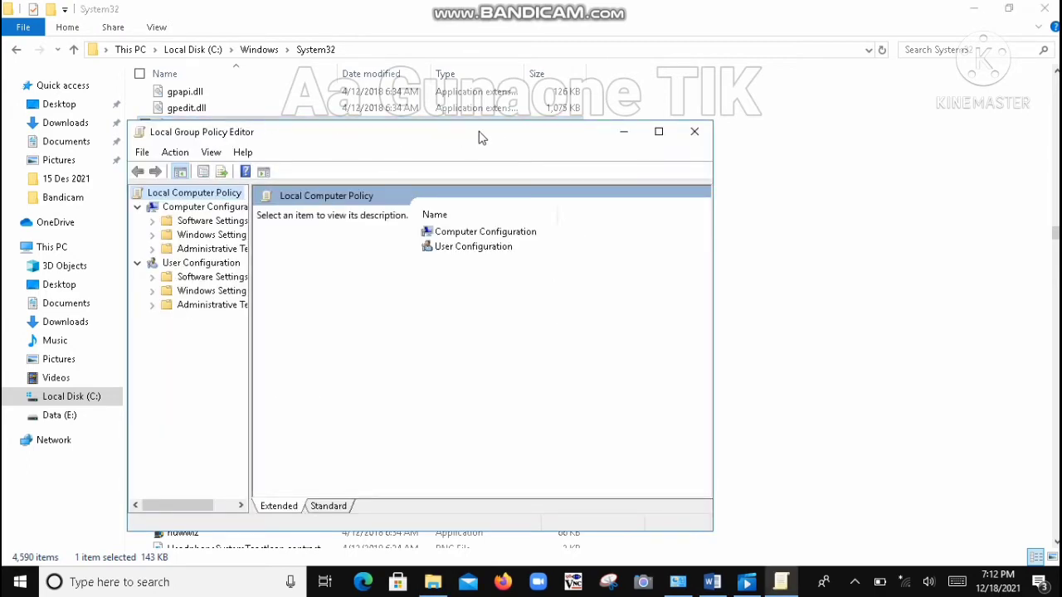
left_click(659, 133)
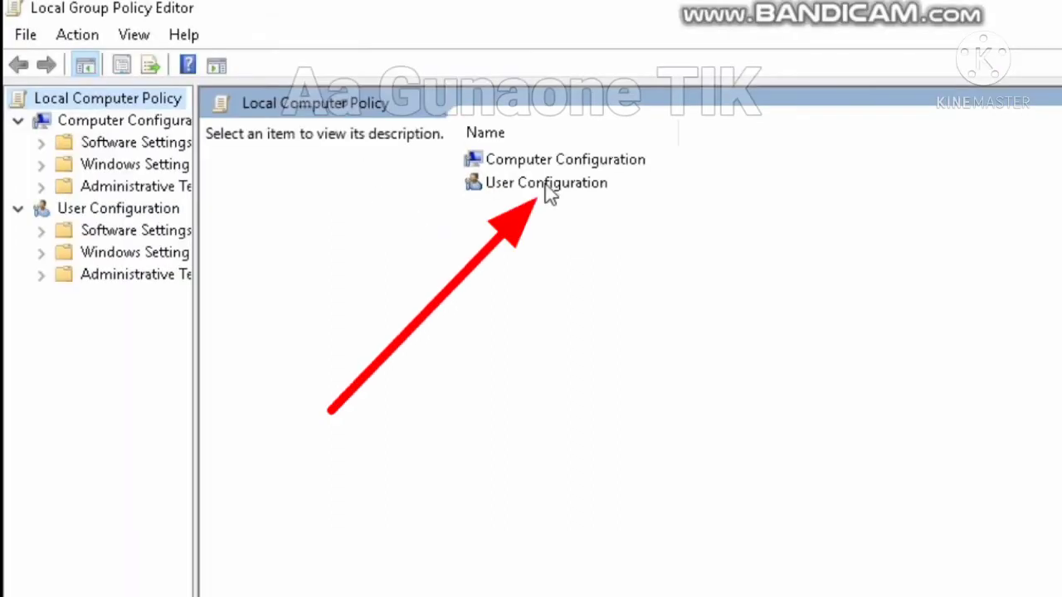
Browse from User Configuration through Administrative Templates to the Start Menu and Taskbar policies
double_click(546, 186)
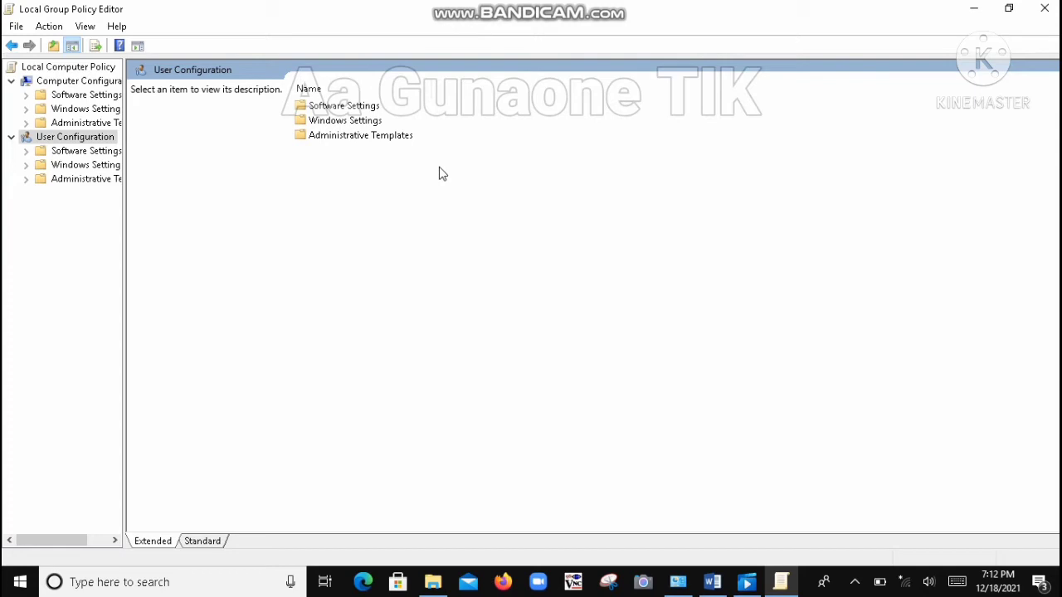
left_click(369, 139)
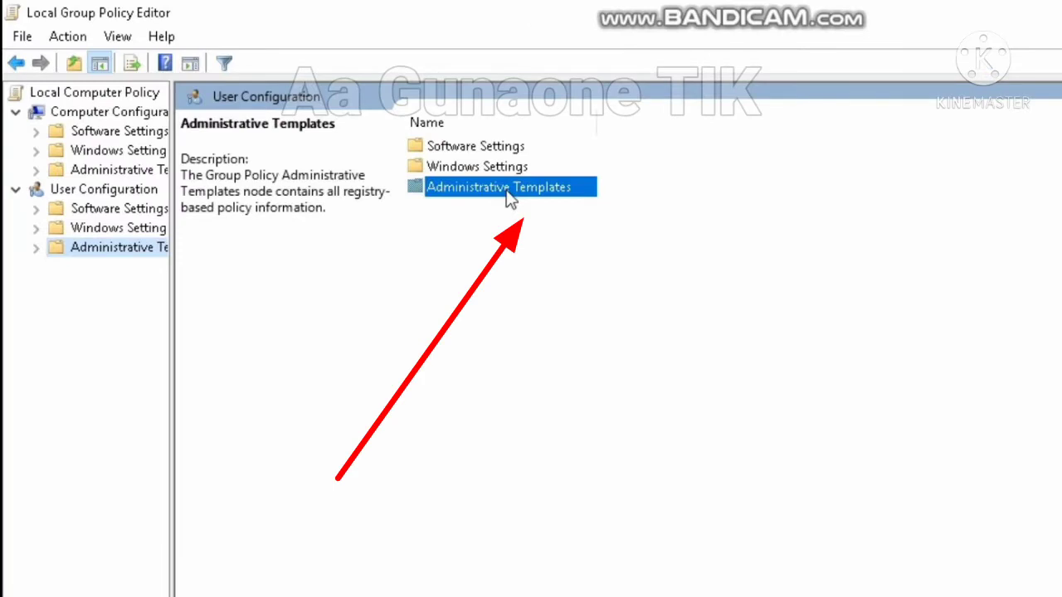
double_click(508, 191)
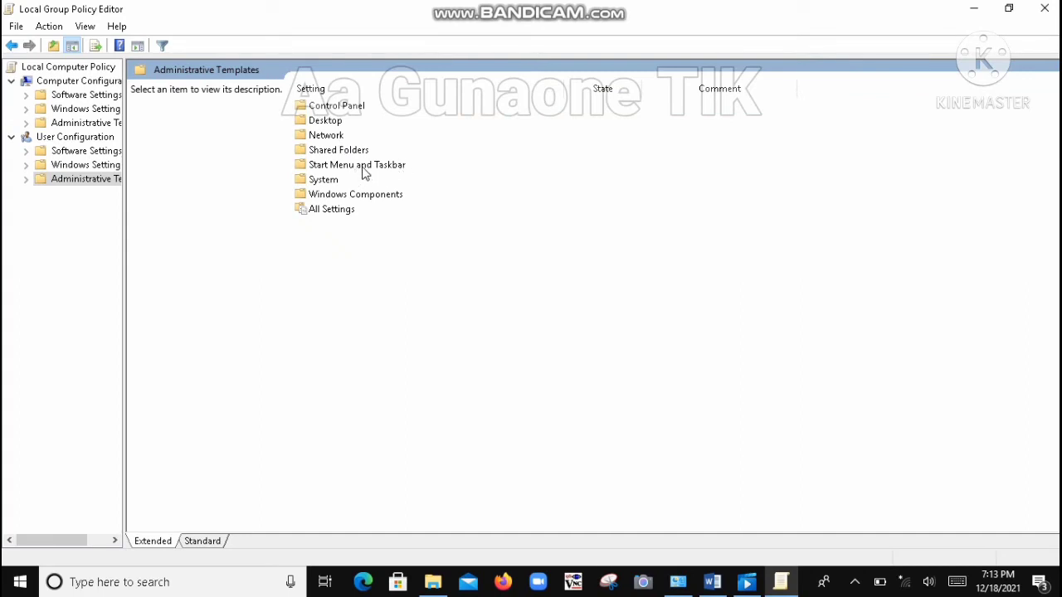
left_click(359, 166)
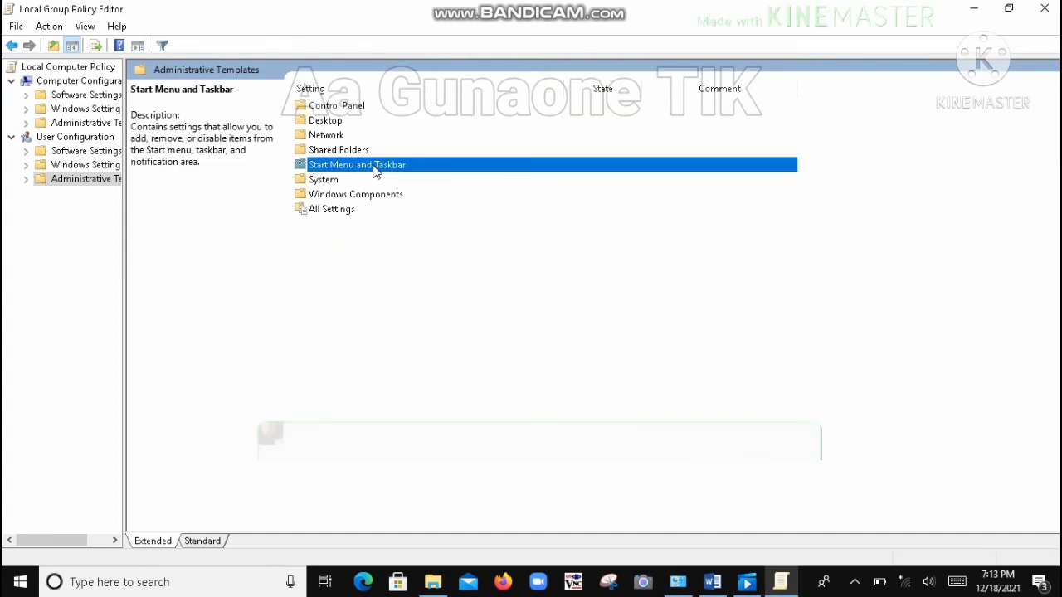
double_click(373, 166)
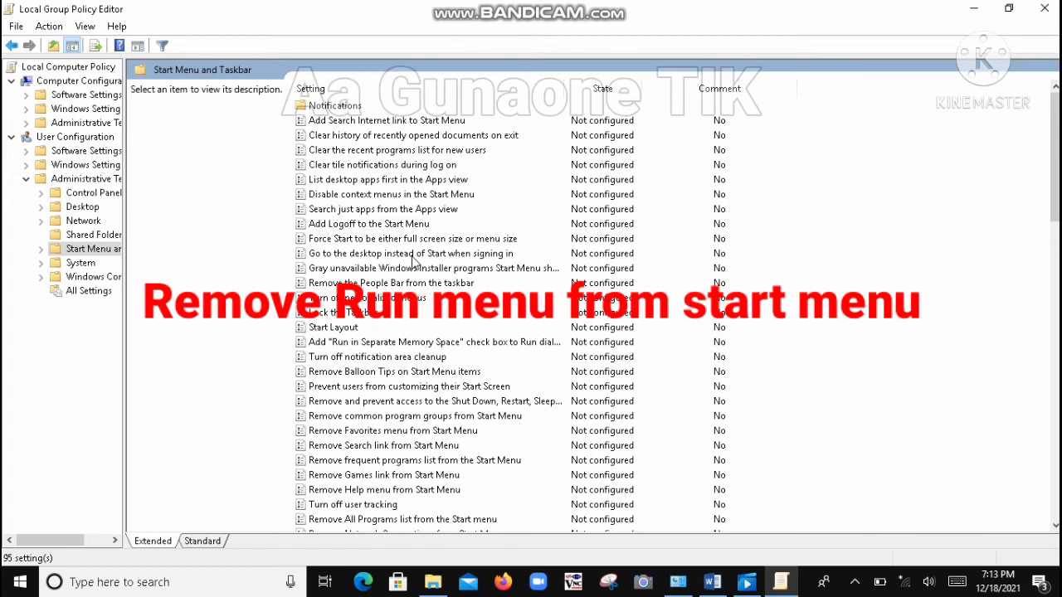
Find and select the "Remove Run menu from Start Menu" policy among the Start Menu and Taskbar settings
left_click(413, 256)
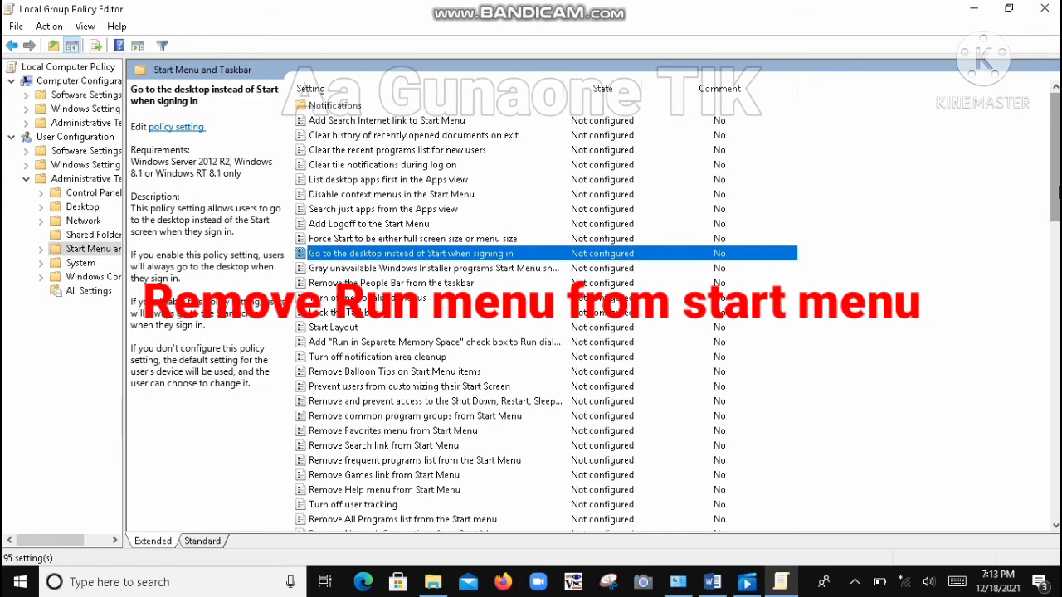
scroll(548, 316, "down", 2)
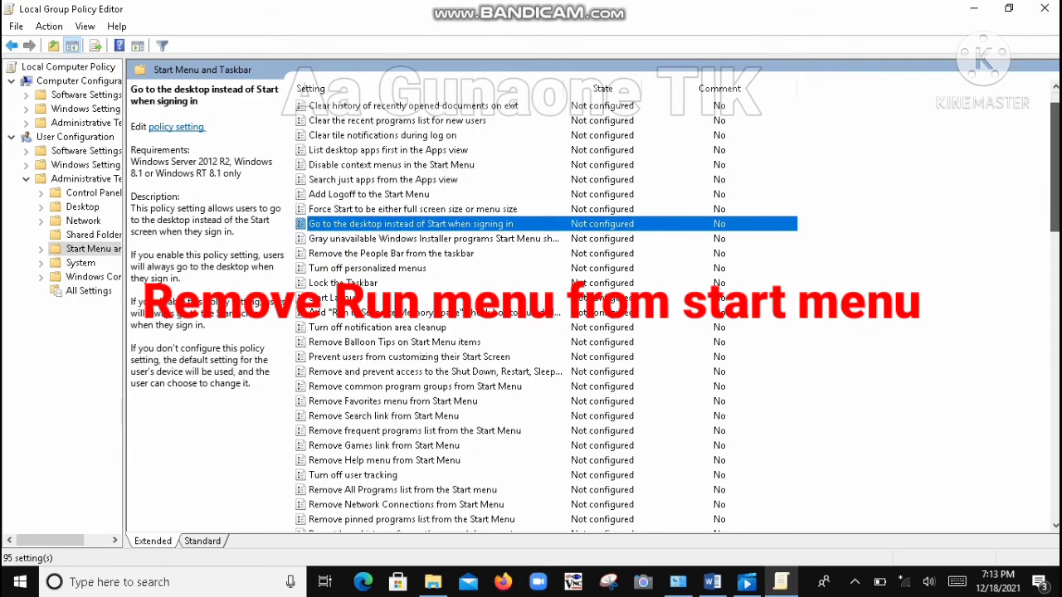
scroll(546, 315, "down", 4)
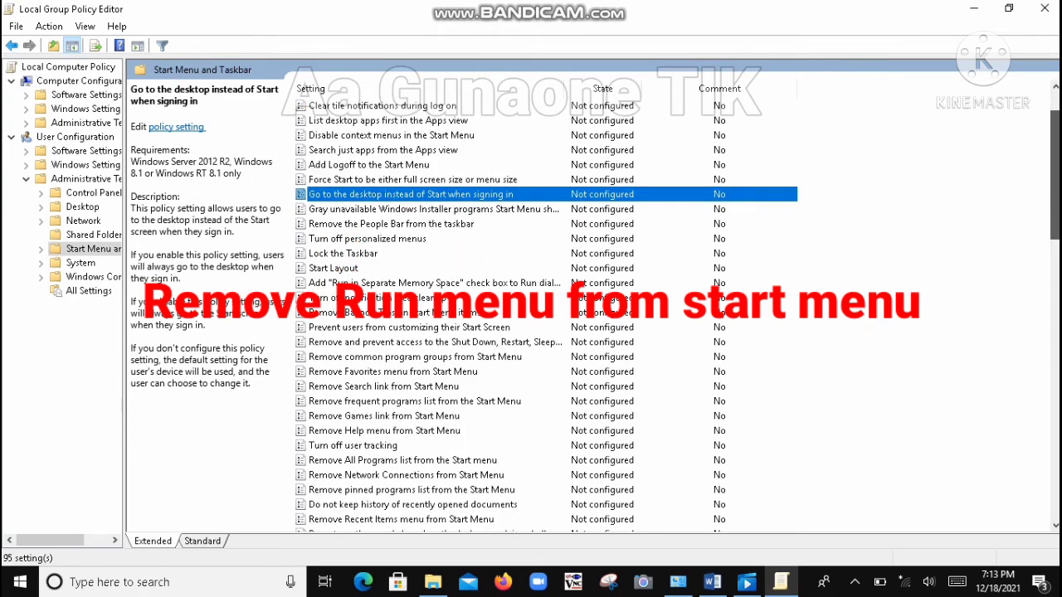
left_click_drag(1056, 235, 1057, 268)
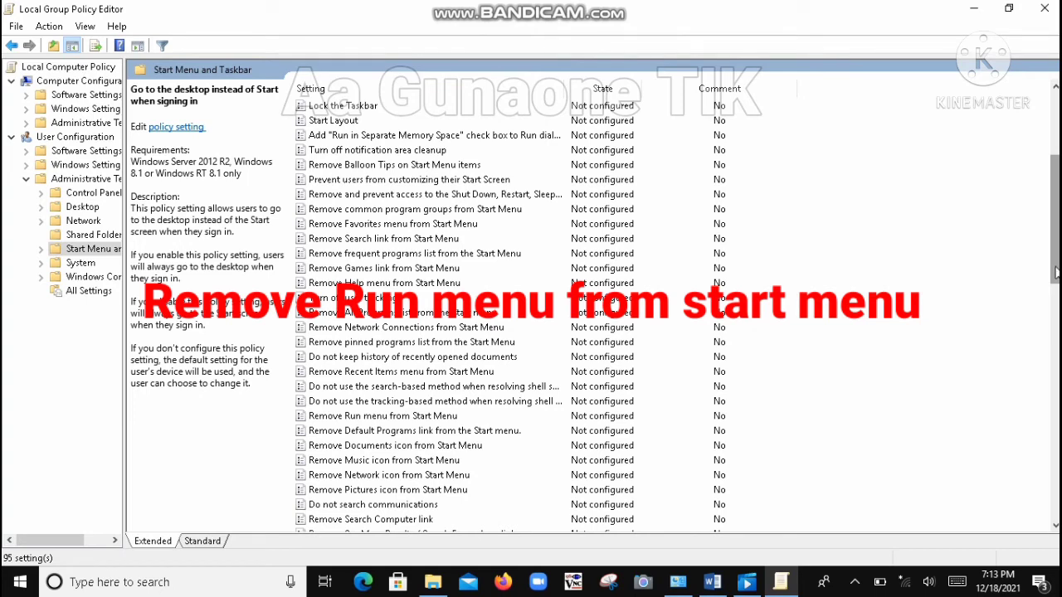
left_click_drag(1056, 272, 1056, 275)
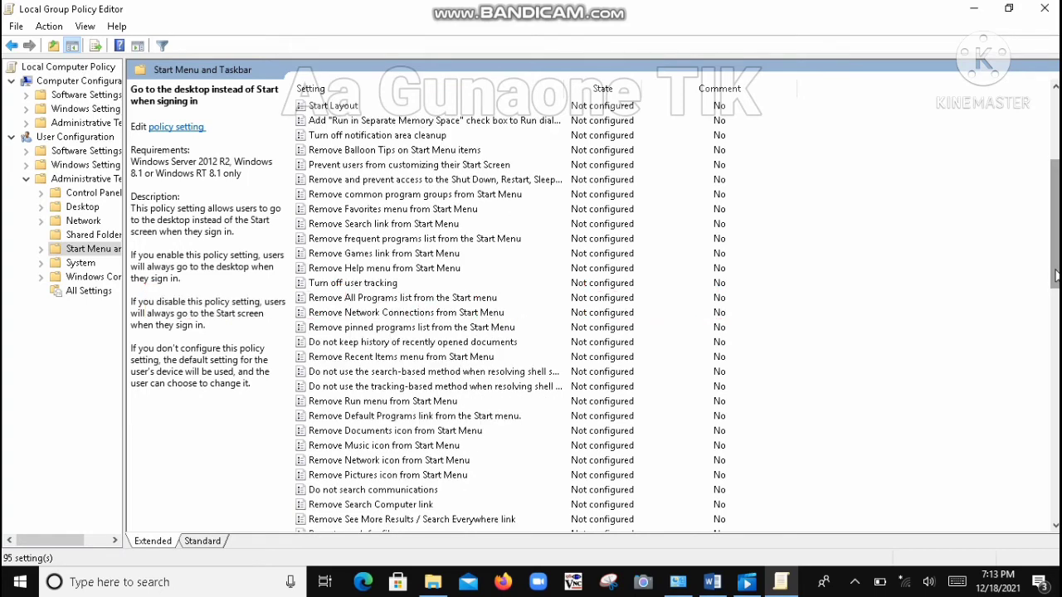
left_click(394, 403)
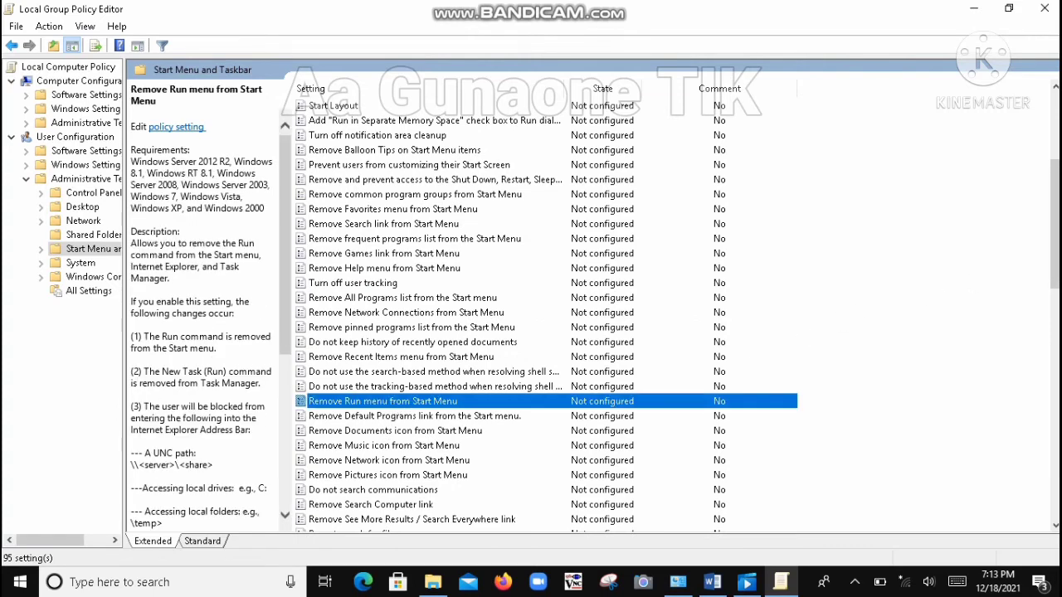
left_click_drag(1056, 276, 1056, 315)
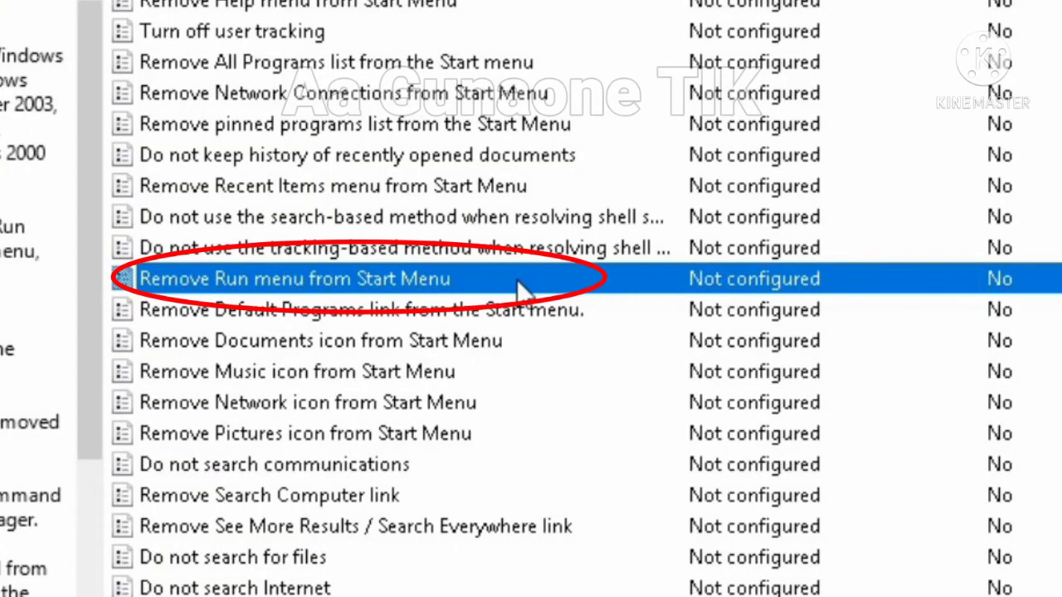
Open the "Remove Run menu from Start Menu" policy, choose Disabled, and close its dialog without applying the change
double_click(517, 280)
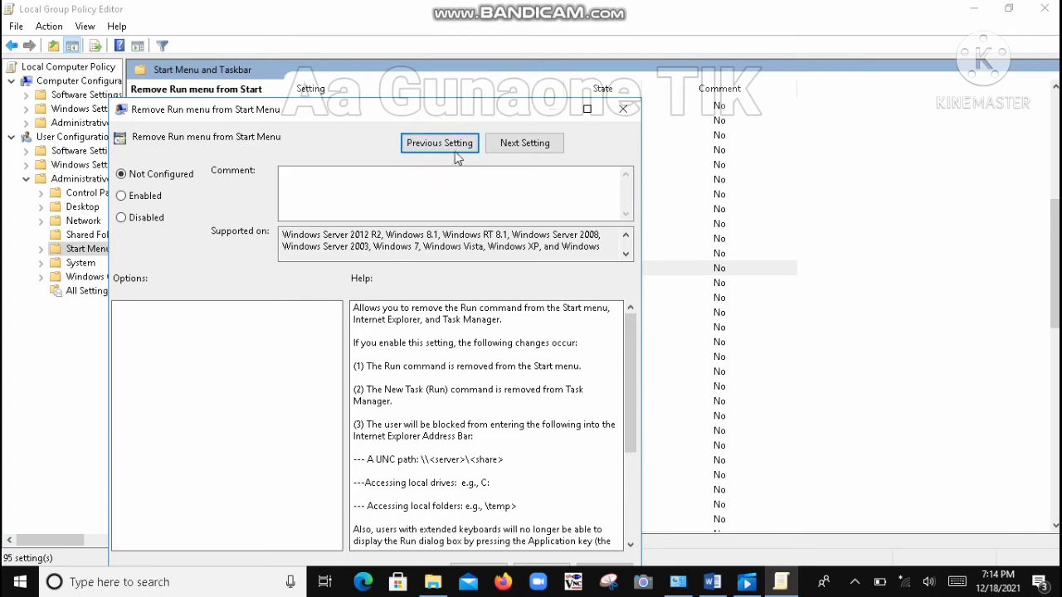
left_click_drag(438, 119, 527, 45)
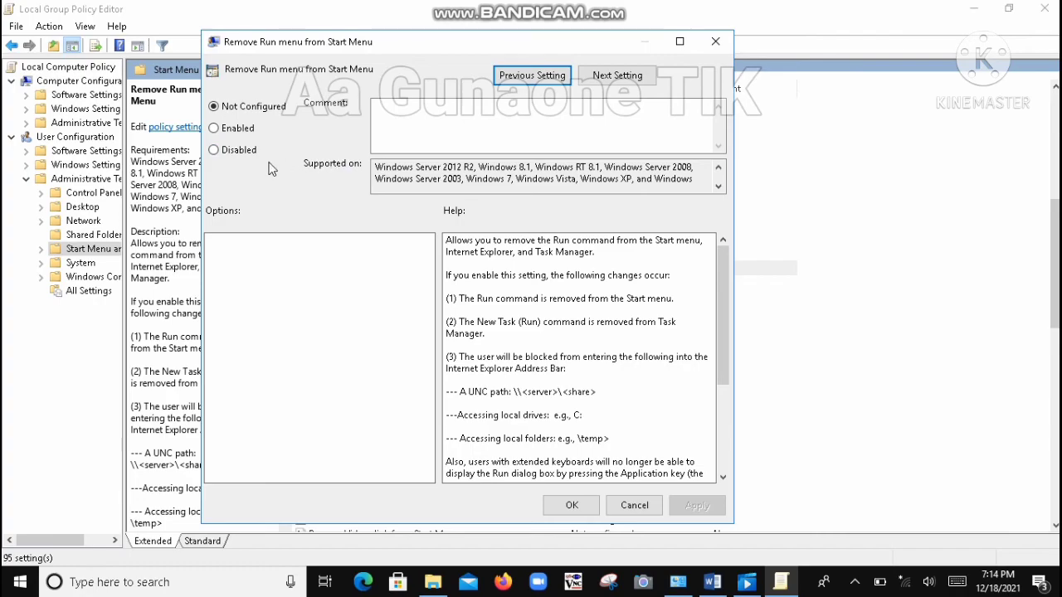
left_click(213, 152)
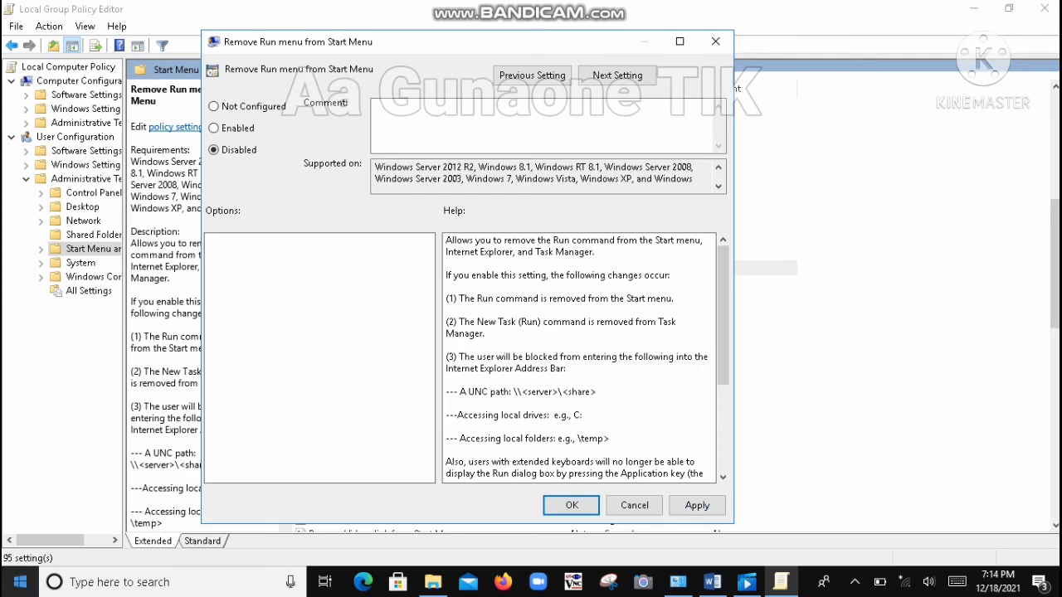
left_click(715, 42)
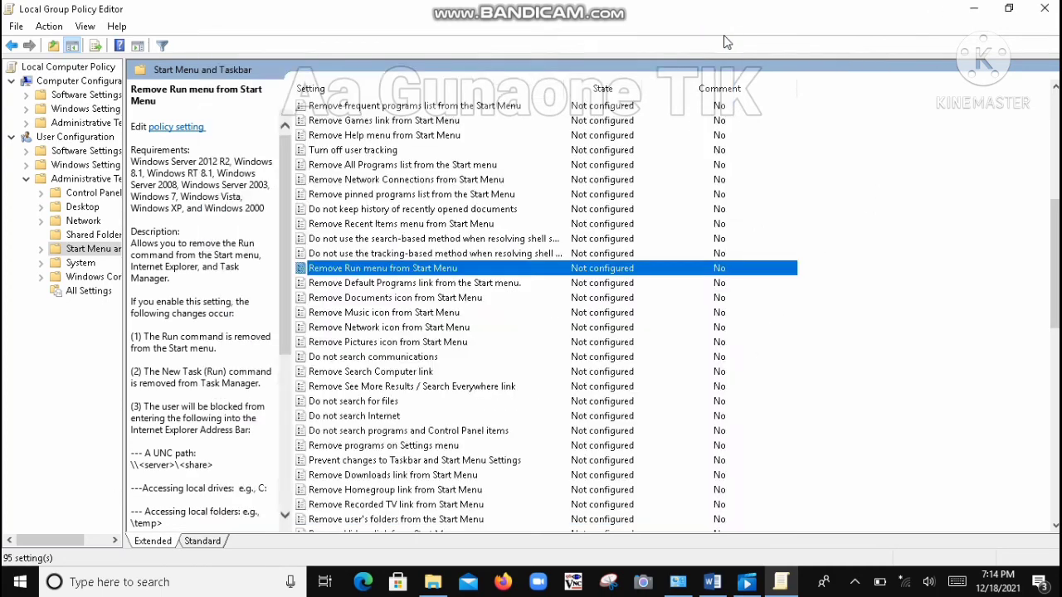
Close the Local Group Policy Editor and the System32 folder window to return to the desktop
left_click(1044, 8)
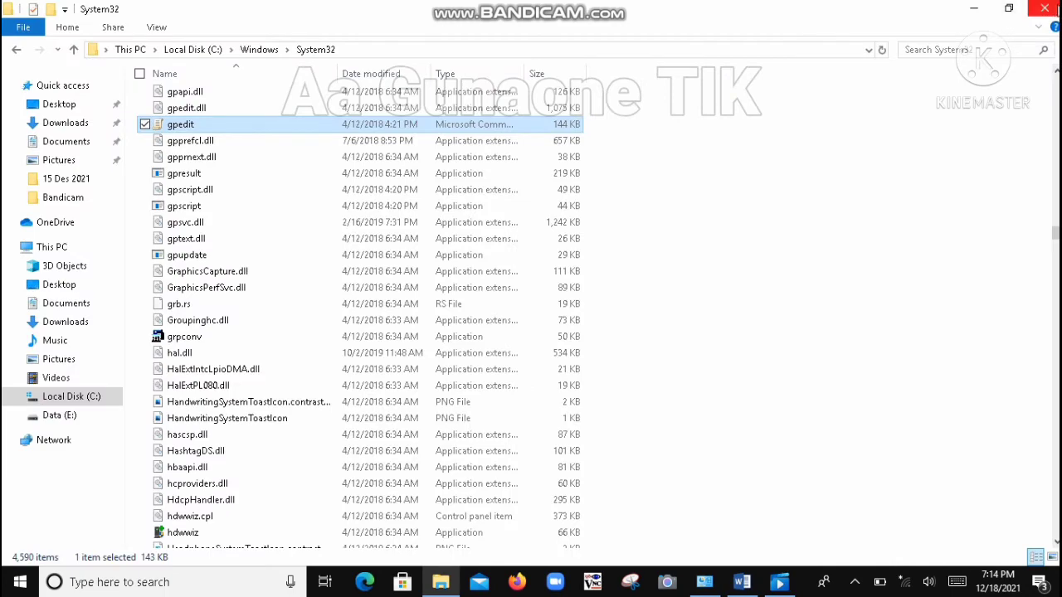
left_click(1044, 10)
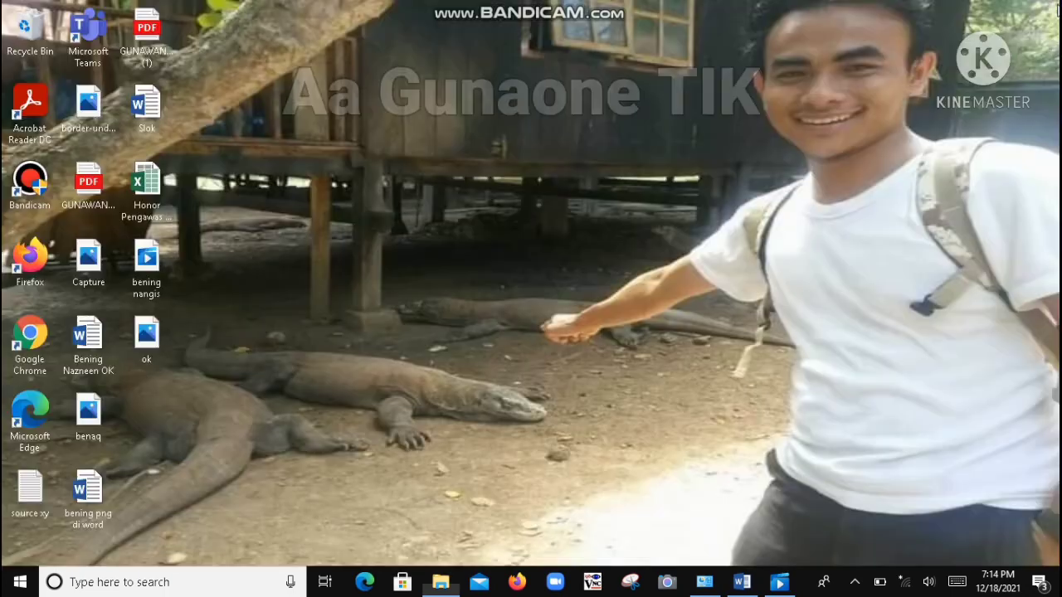
Show the Sleep, Shut down and Restart power options, and return to the desktop without choosing one
left_click(20, 584)
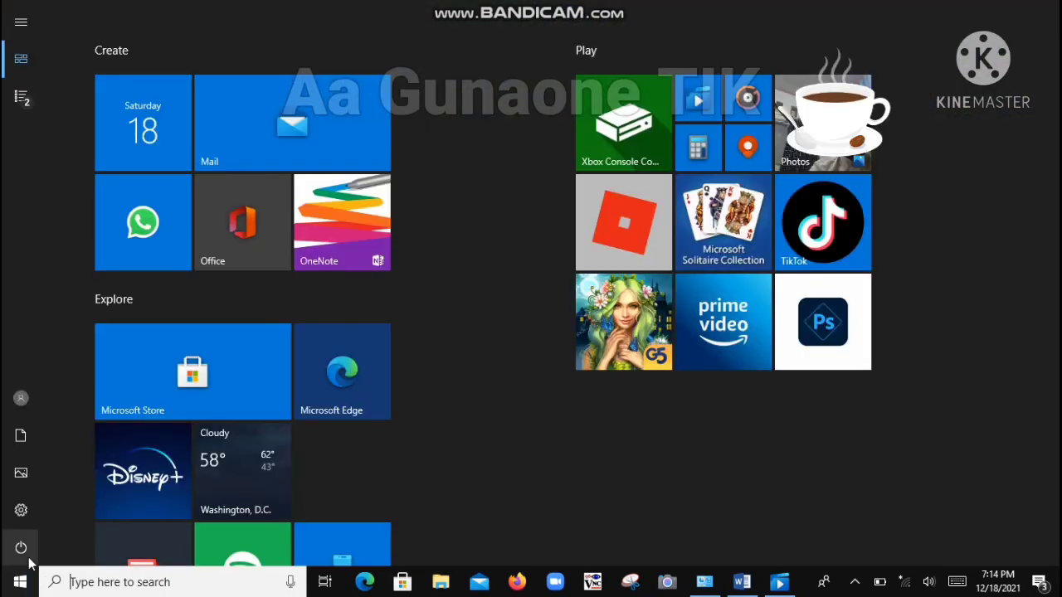
left_click(21, 550)
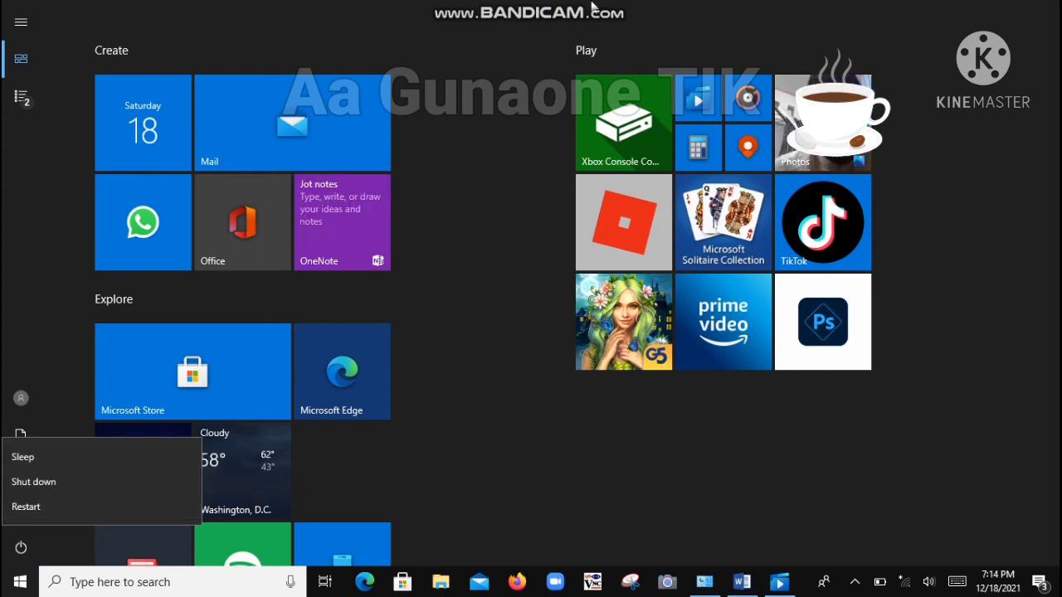
key("Escape")
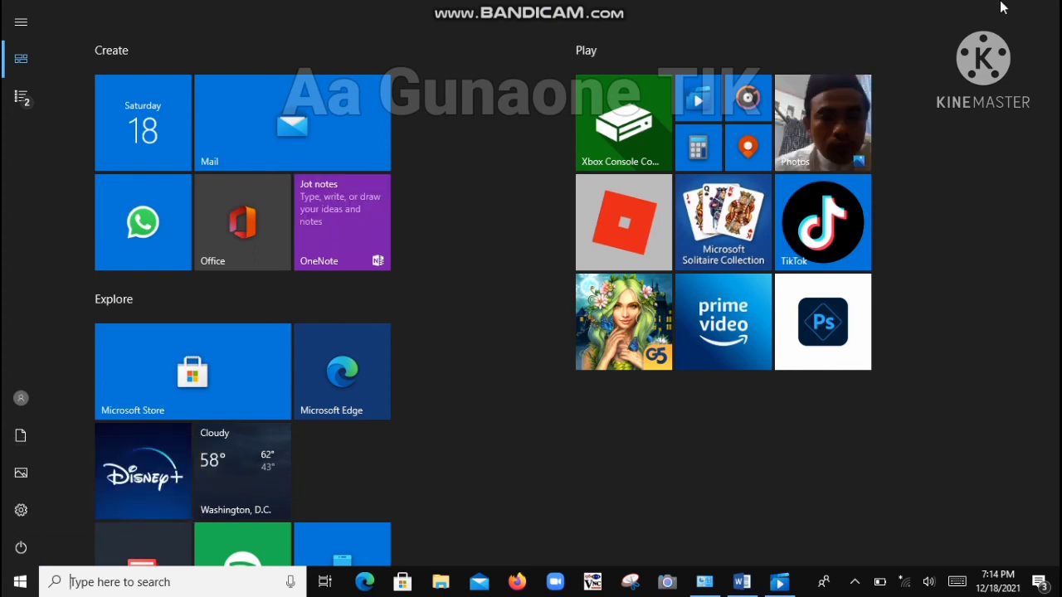
key("Escape")
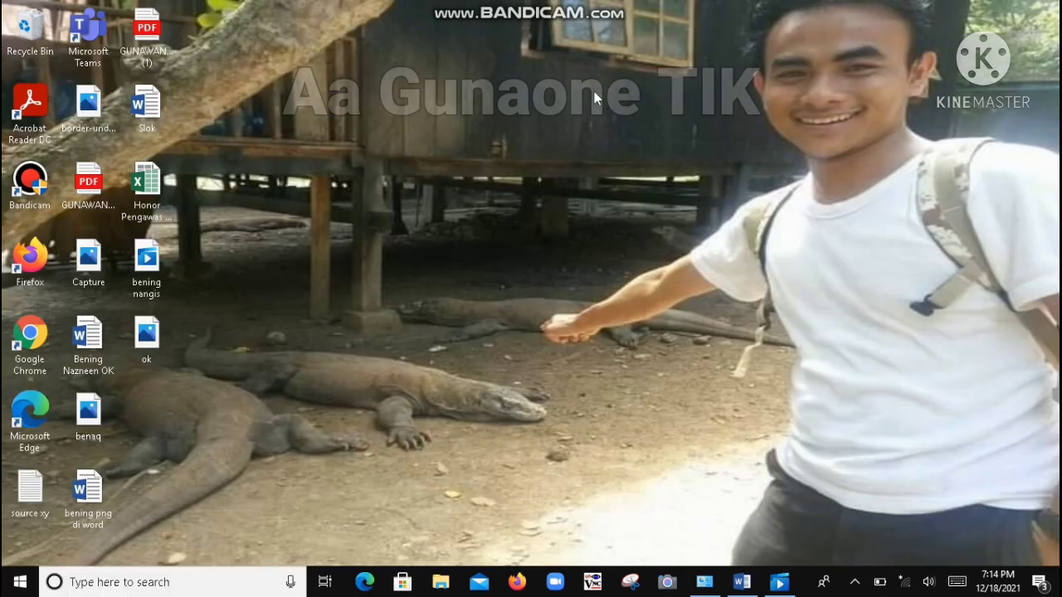
Open the Run dialog over the desktop
key("super+r")
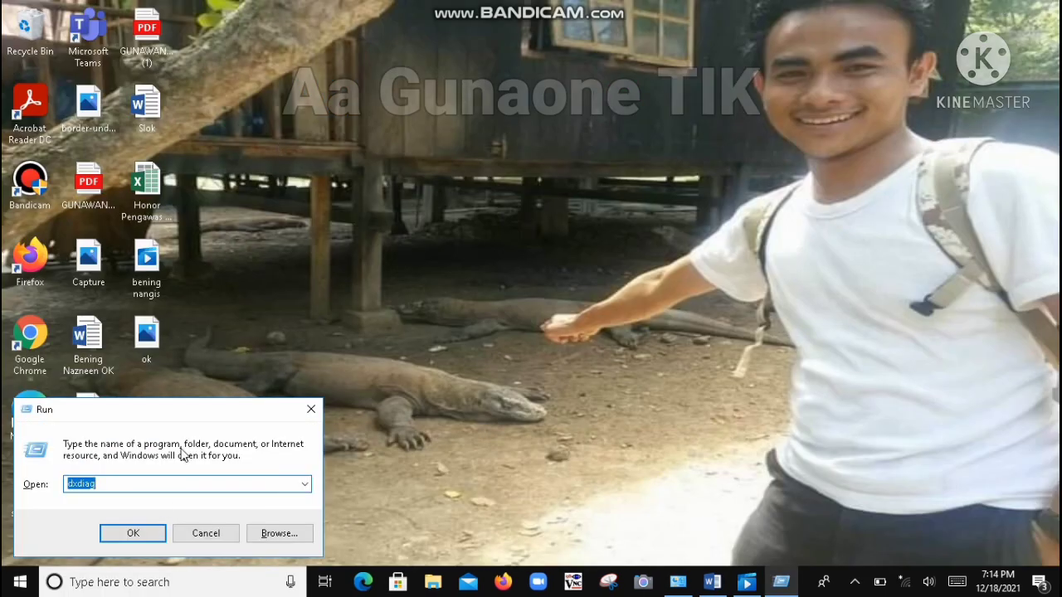